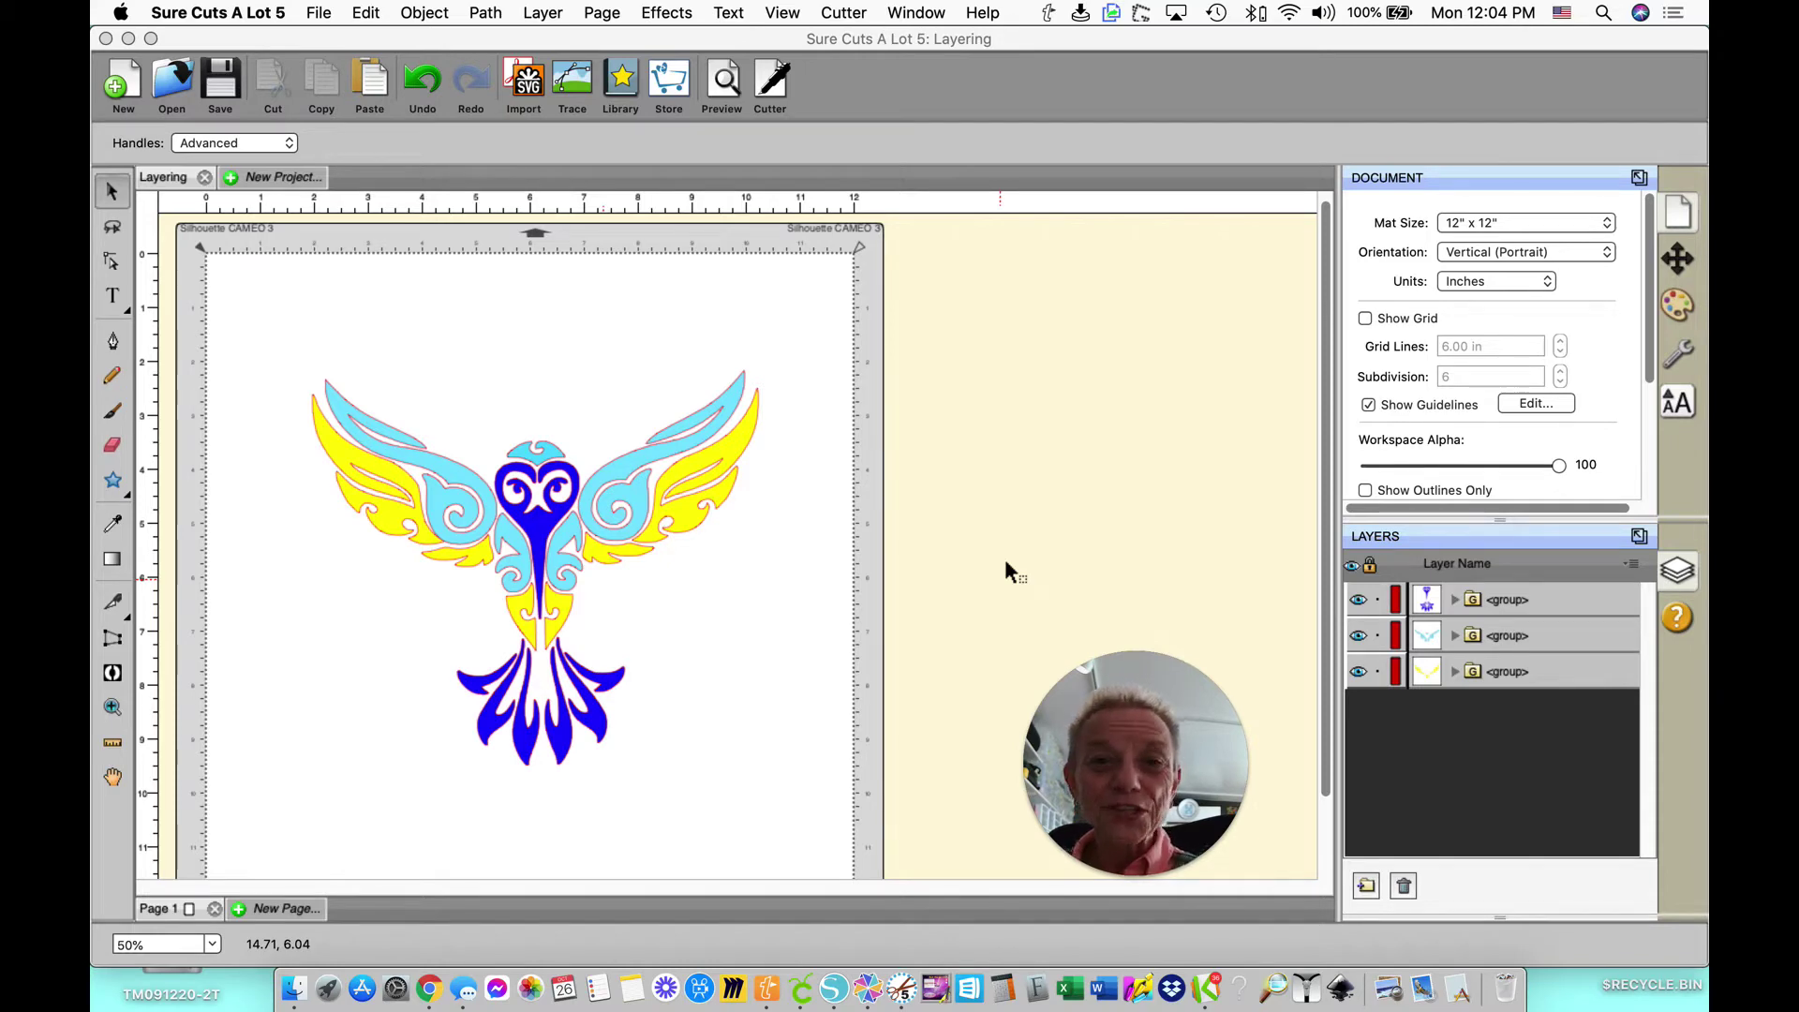
Select the dark blue body group and the wing colour group in turn, then clear the selection.
mouse_move(1218, 864)
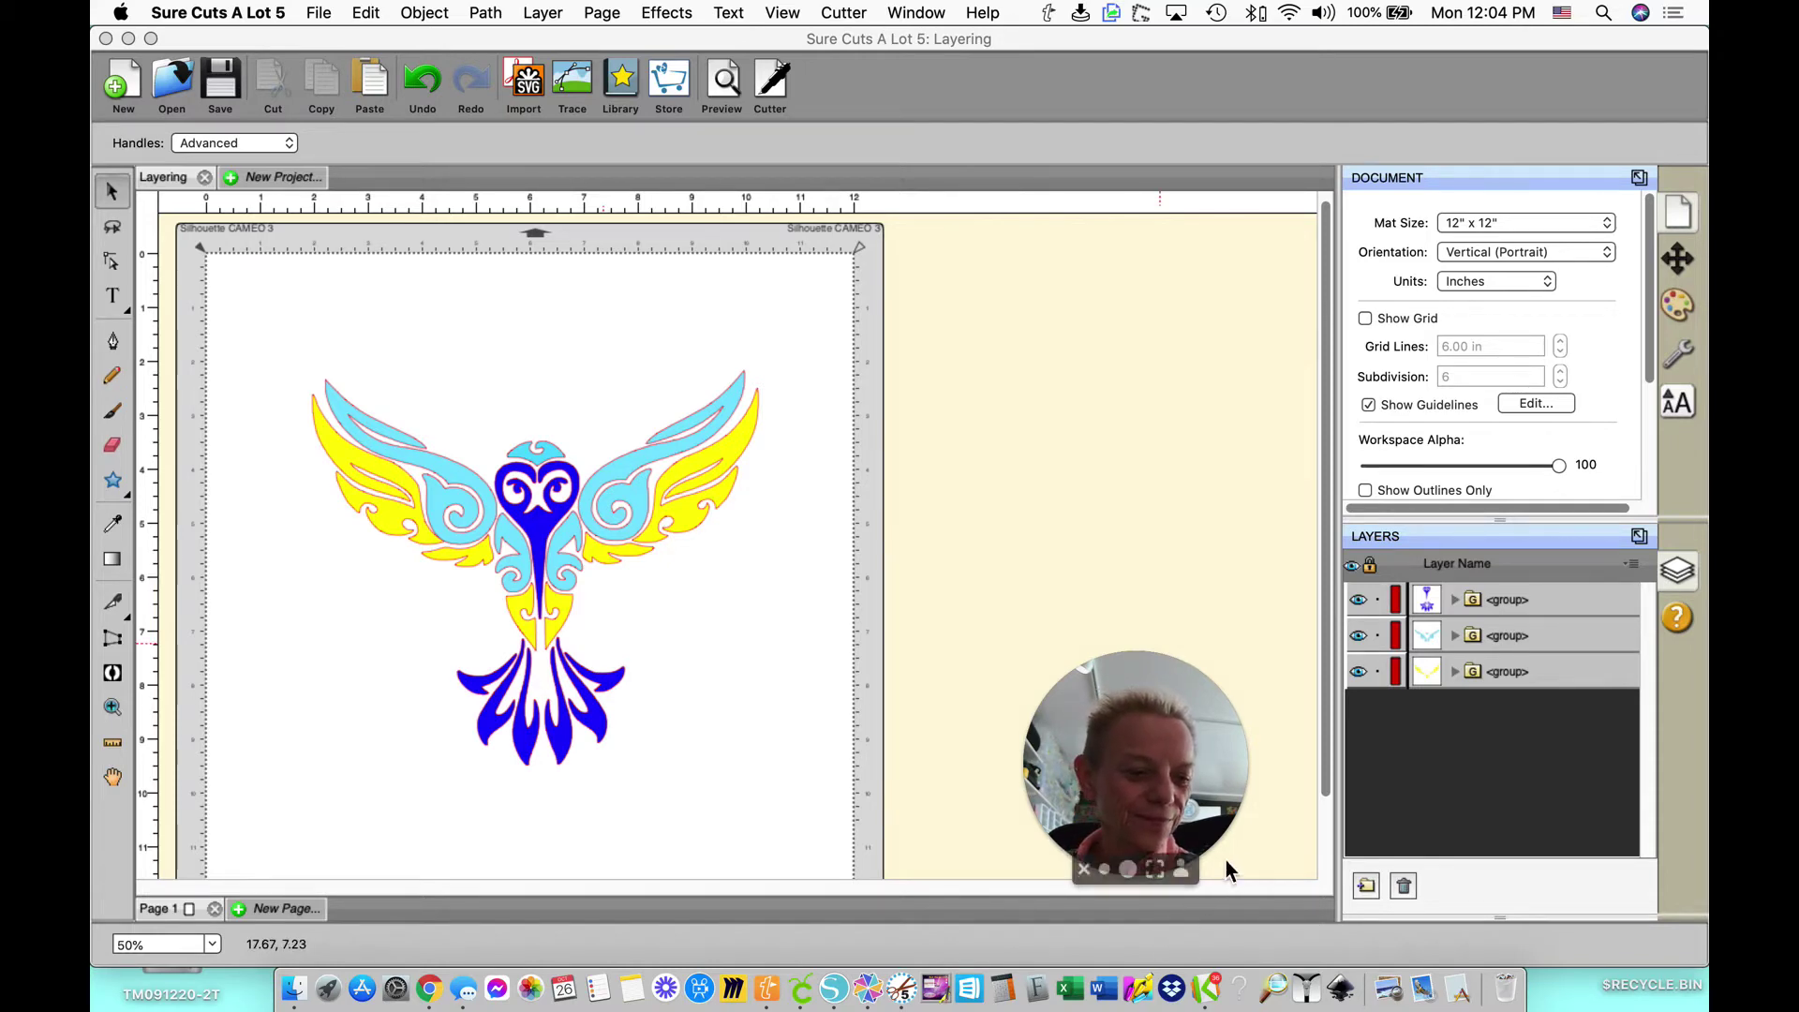
left_click(1184, 873)
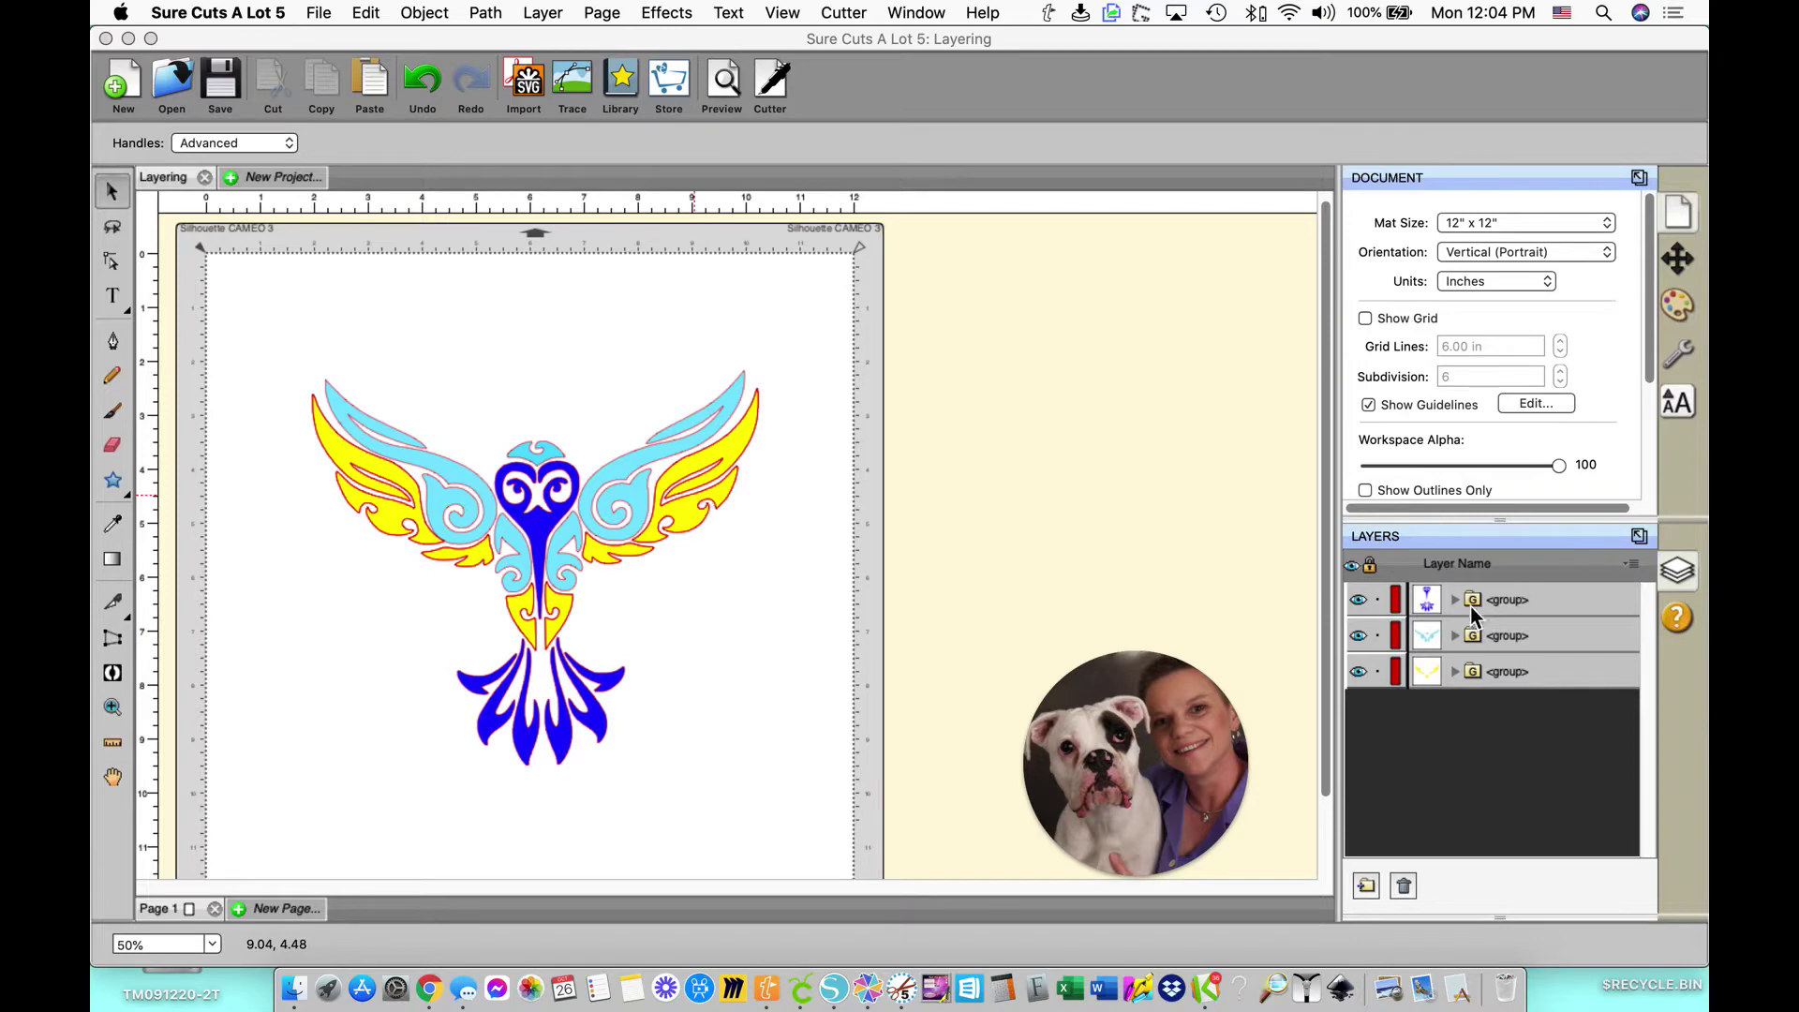
left_click(1554, 599)
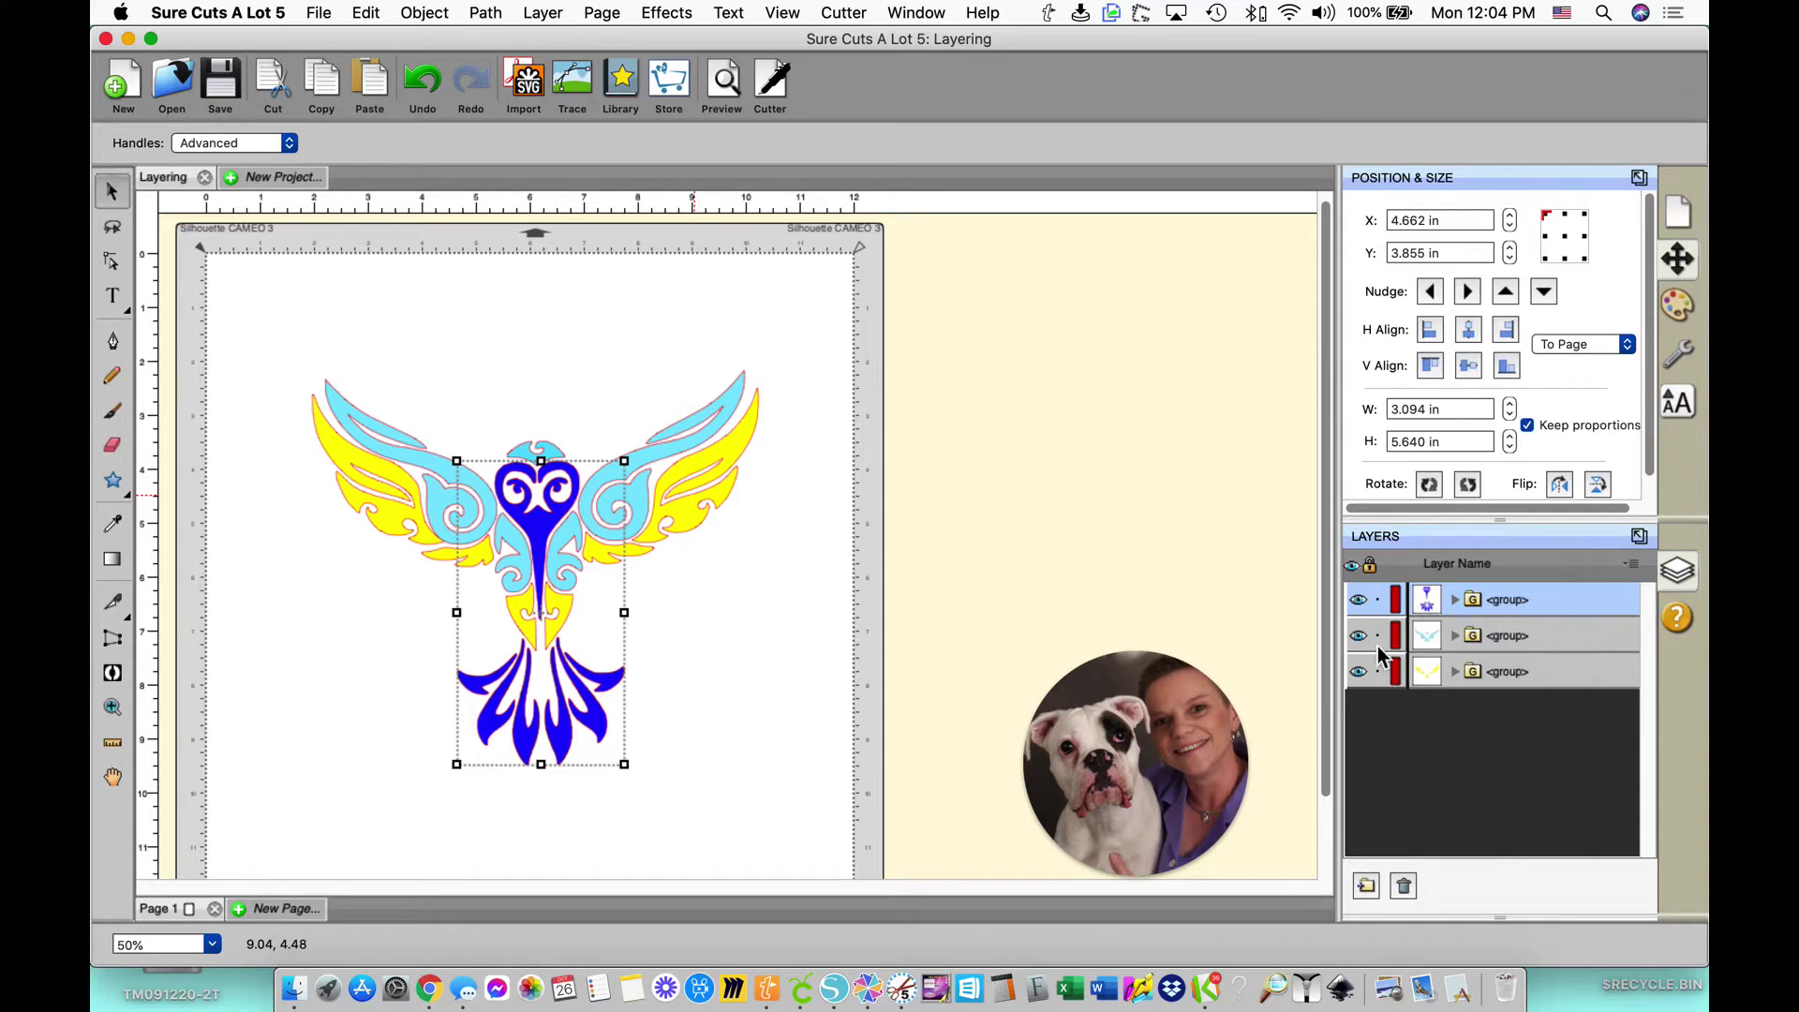
left_click(1541, 641)
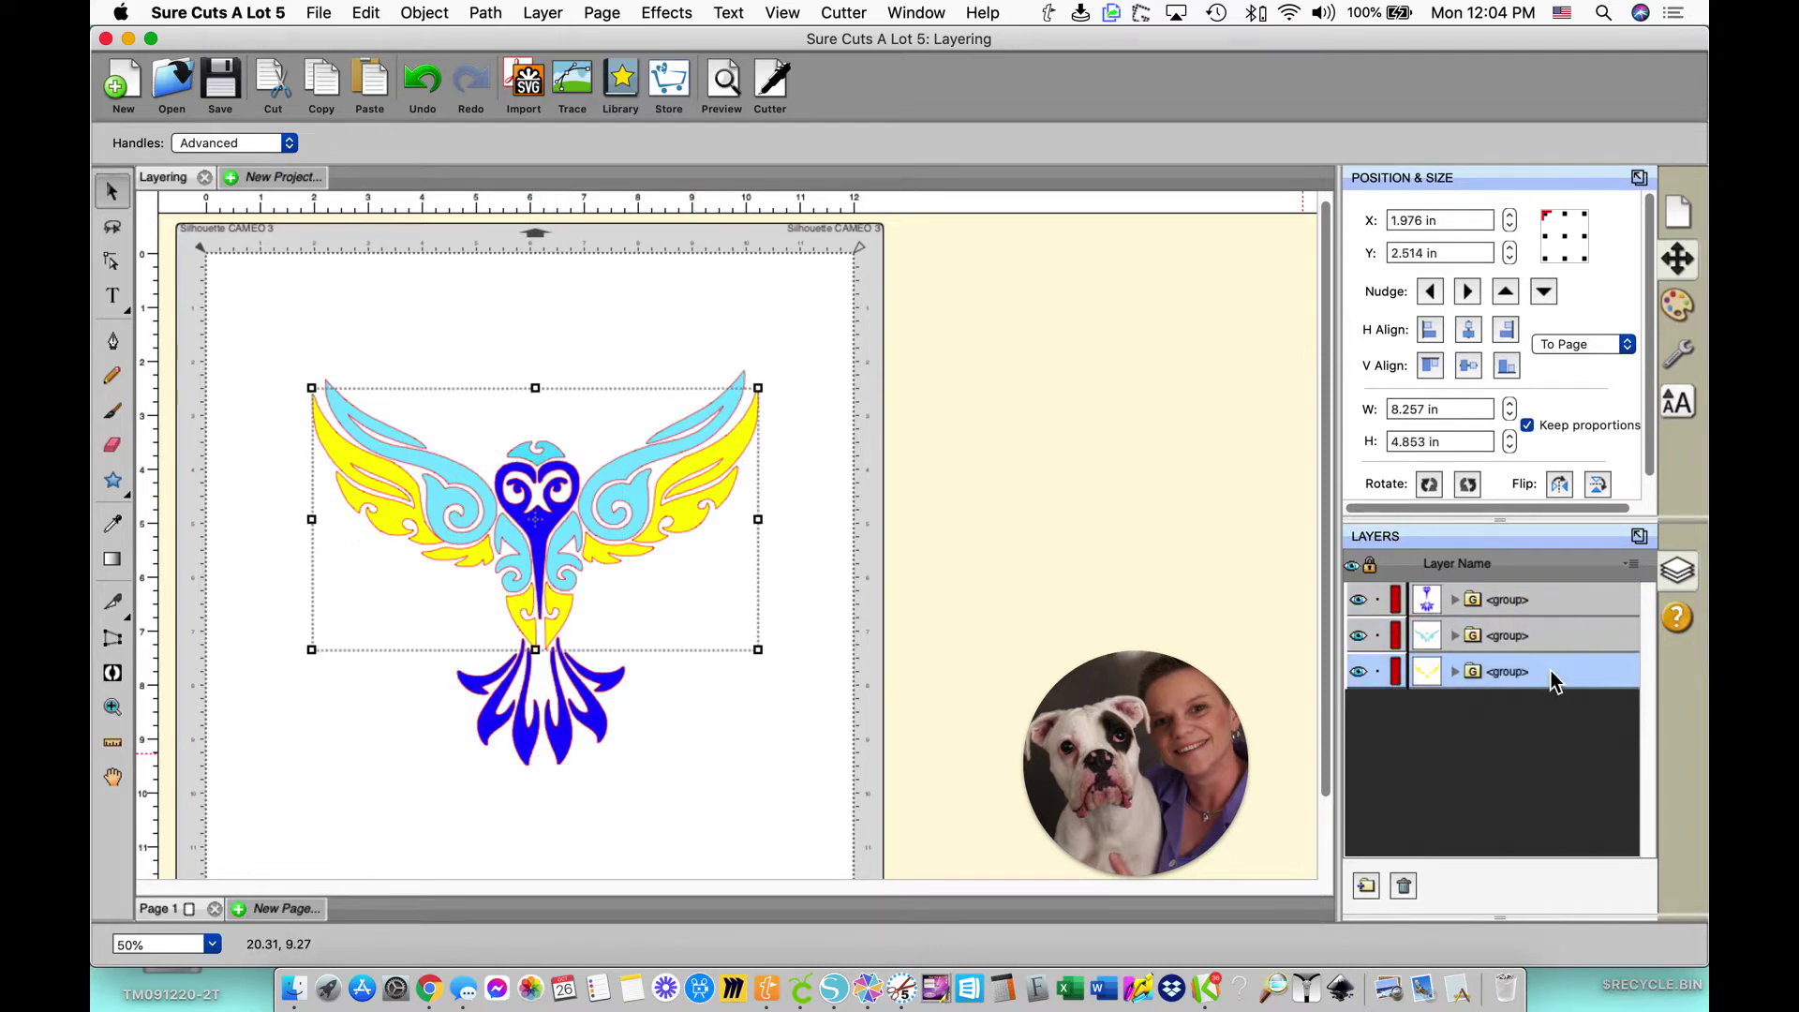
left_click(1533, 608)
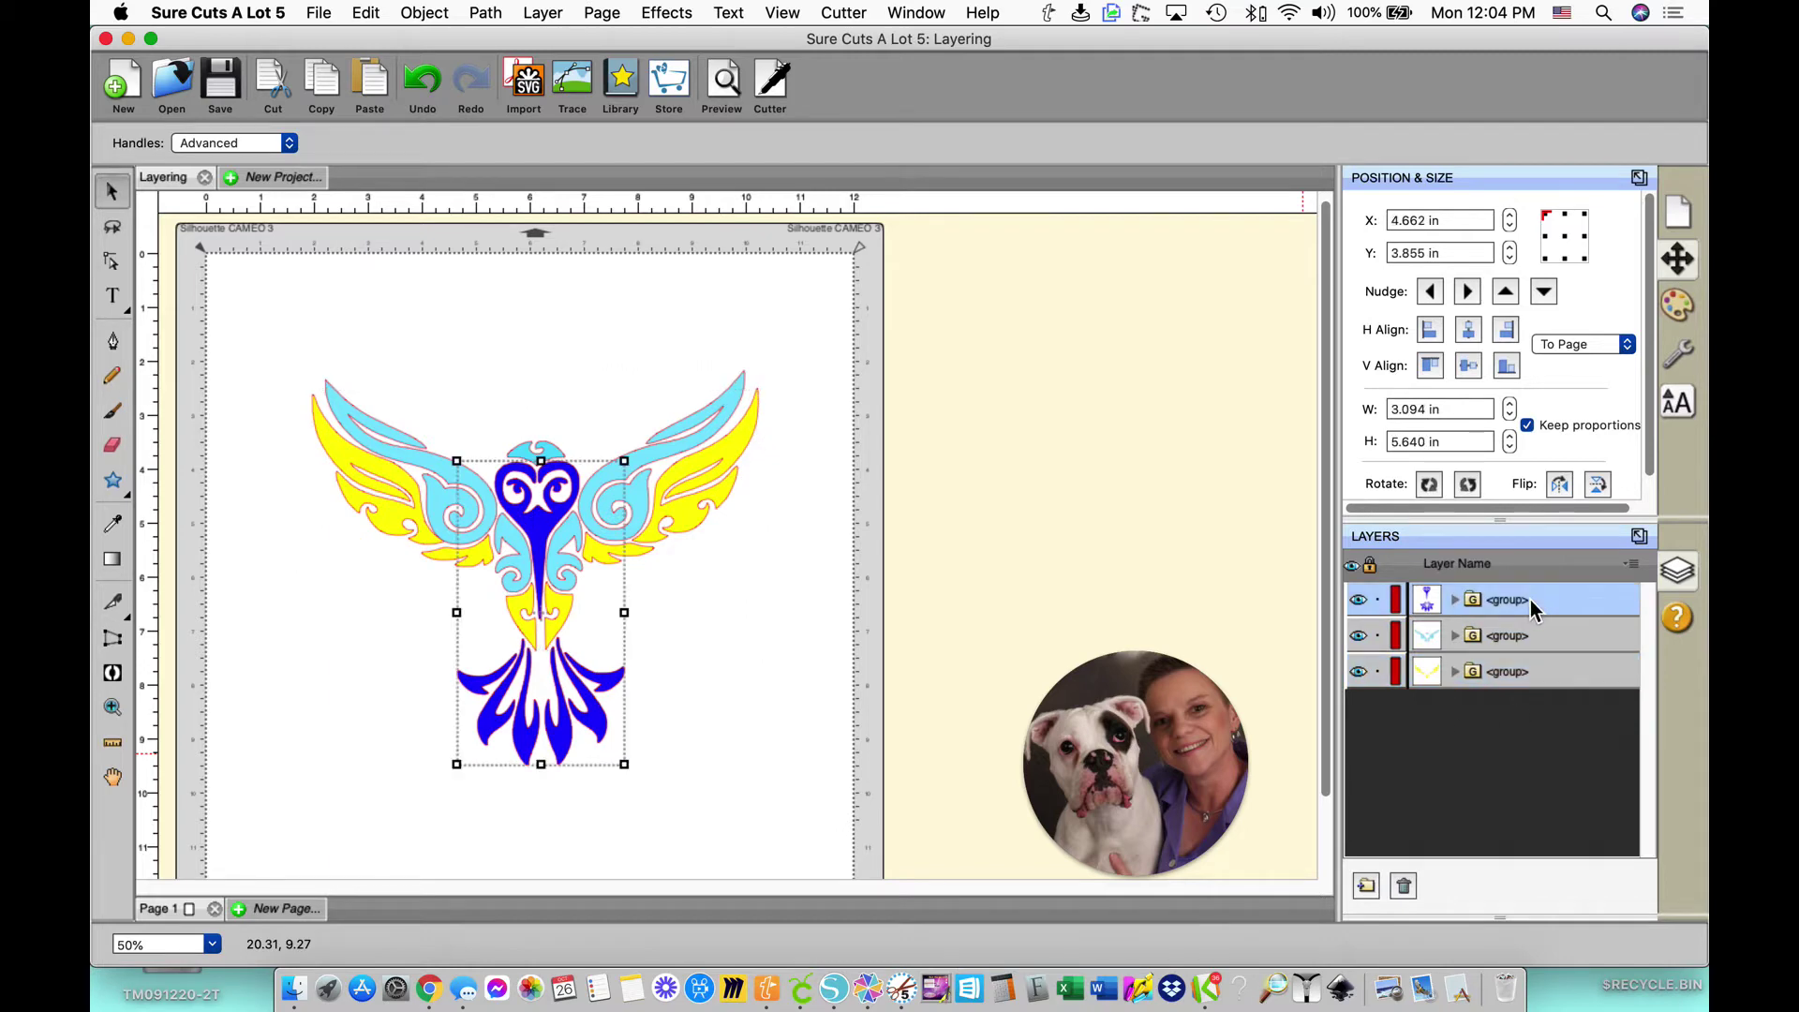
left_click(719, 694)
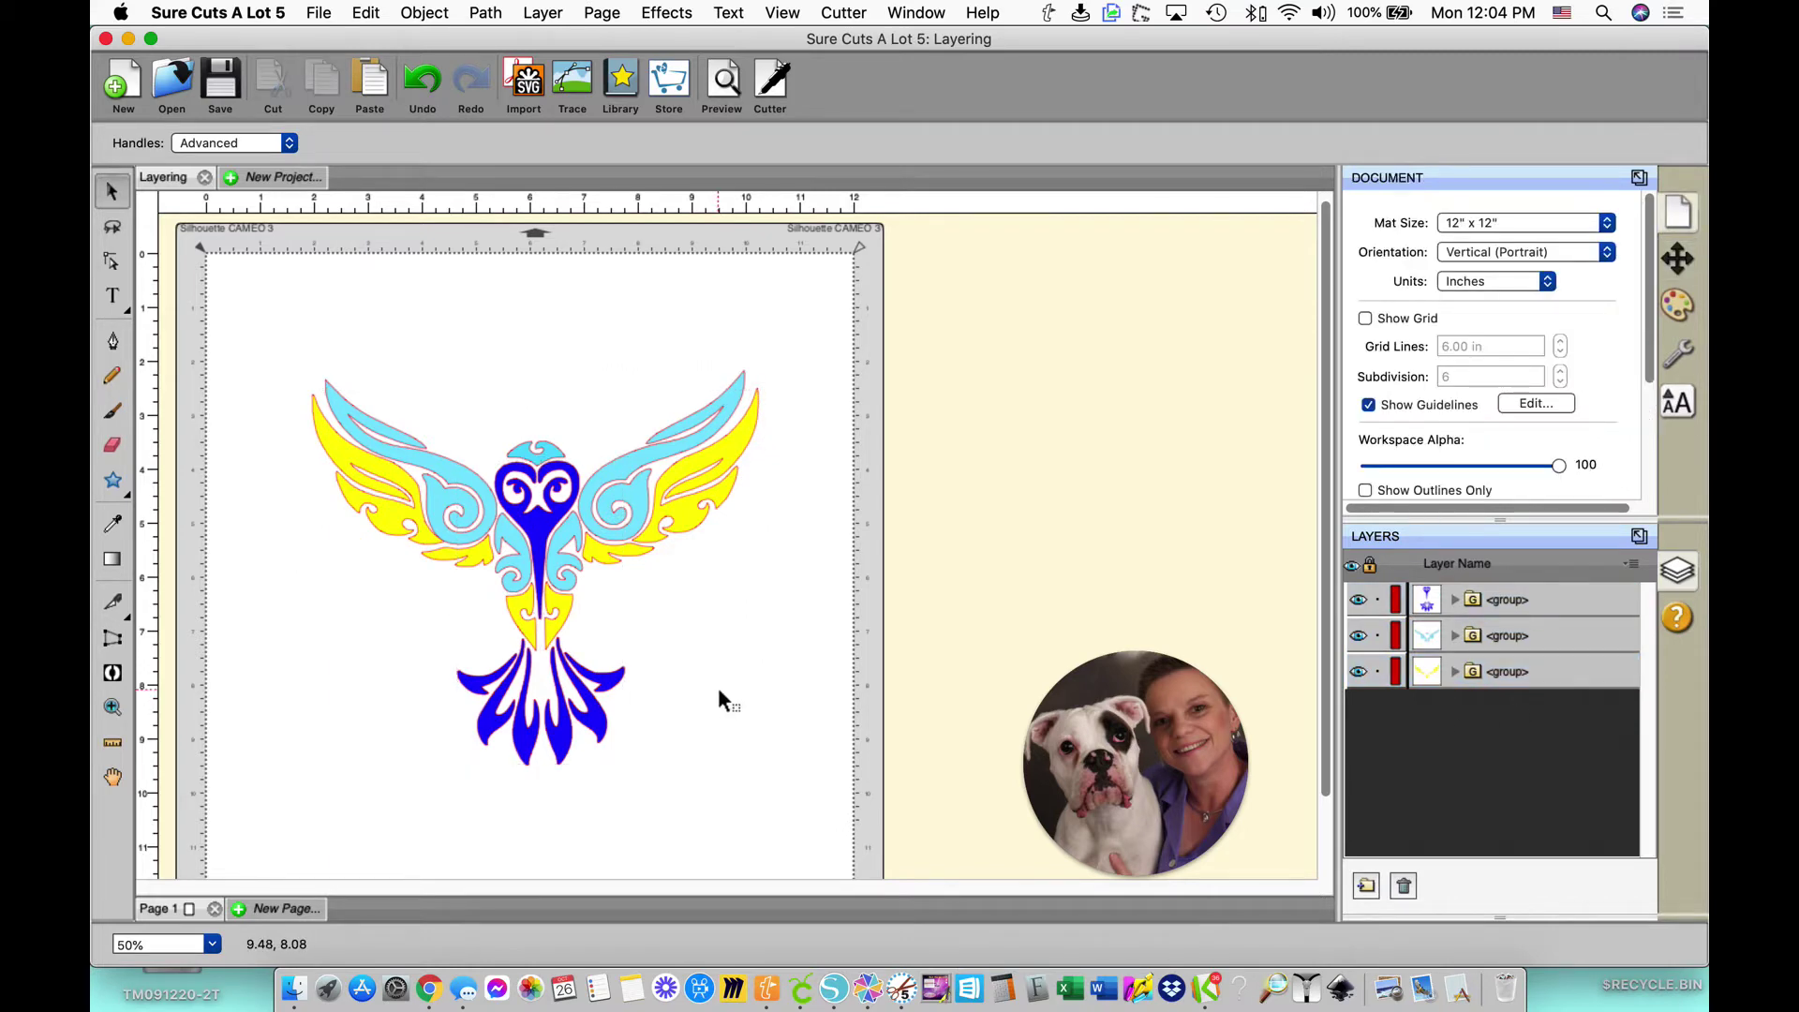
Draw a small star and place it just above the bird's head.
left_click(113, 482)
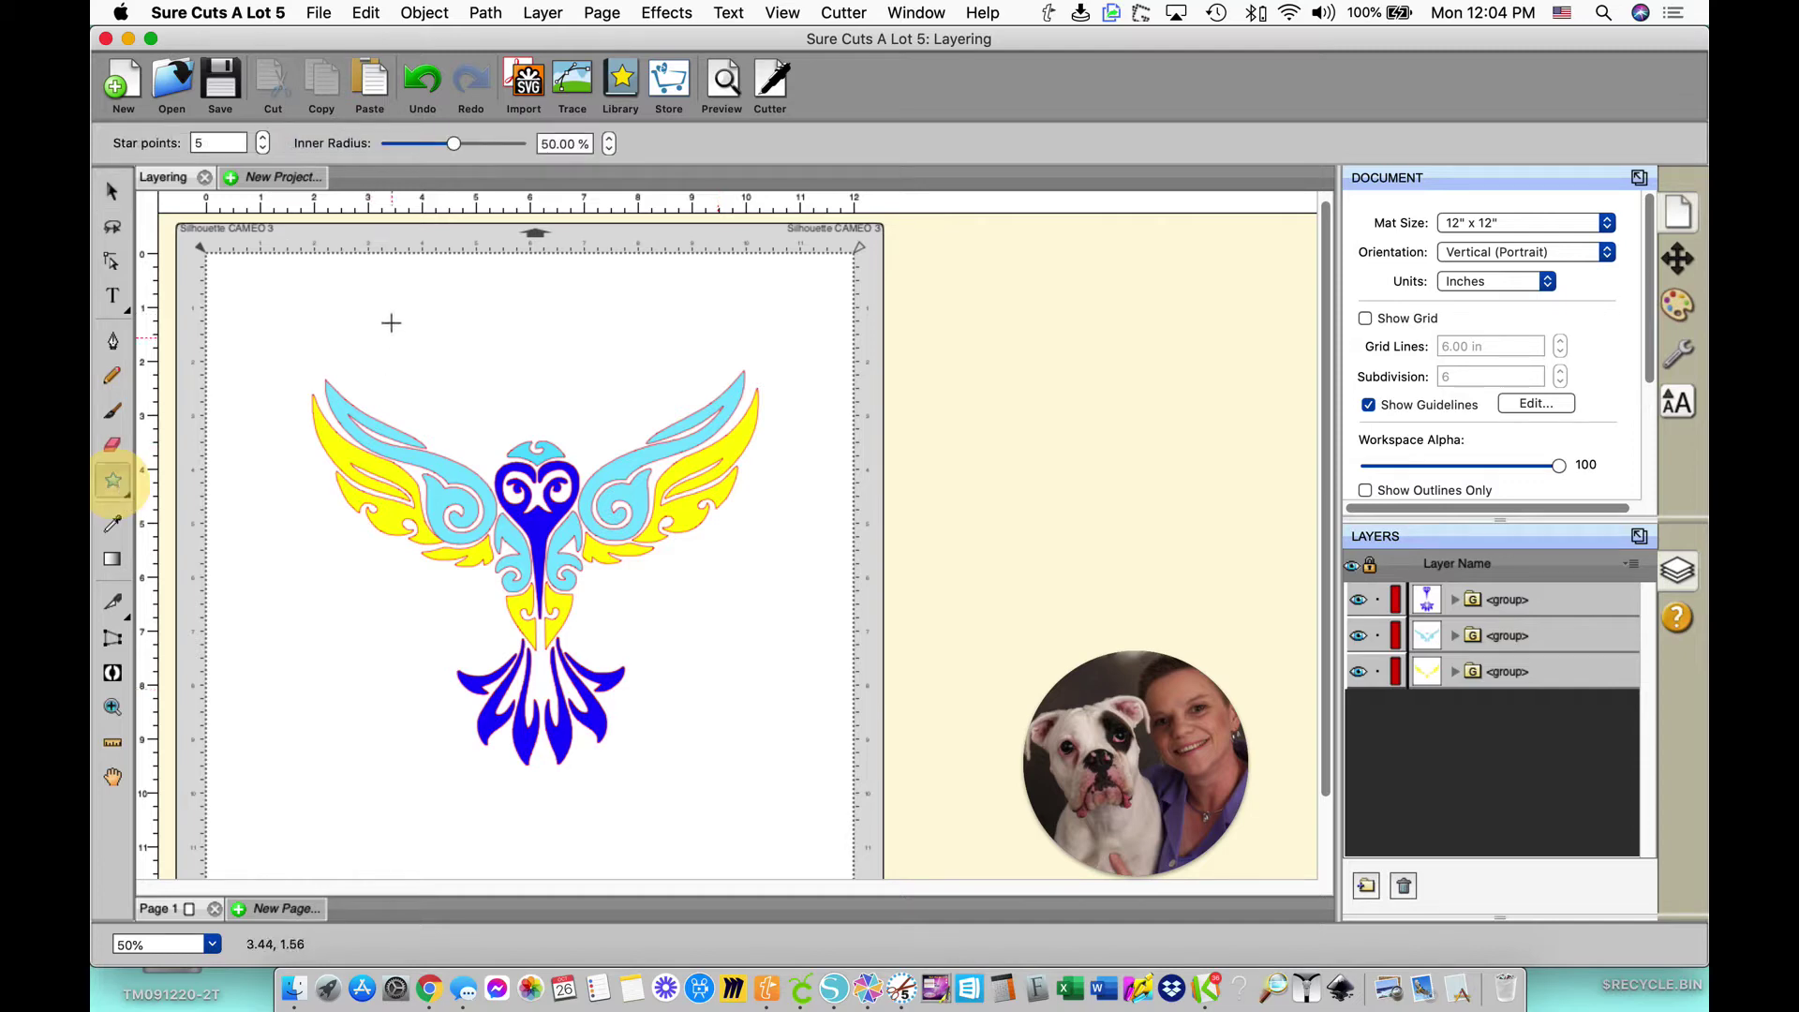
left_click_drag(387, 319, 404, 336)
left_click(113, 191)
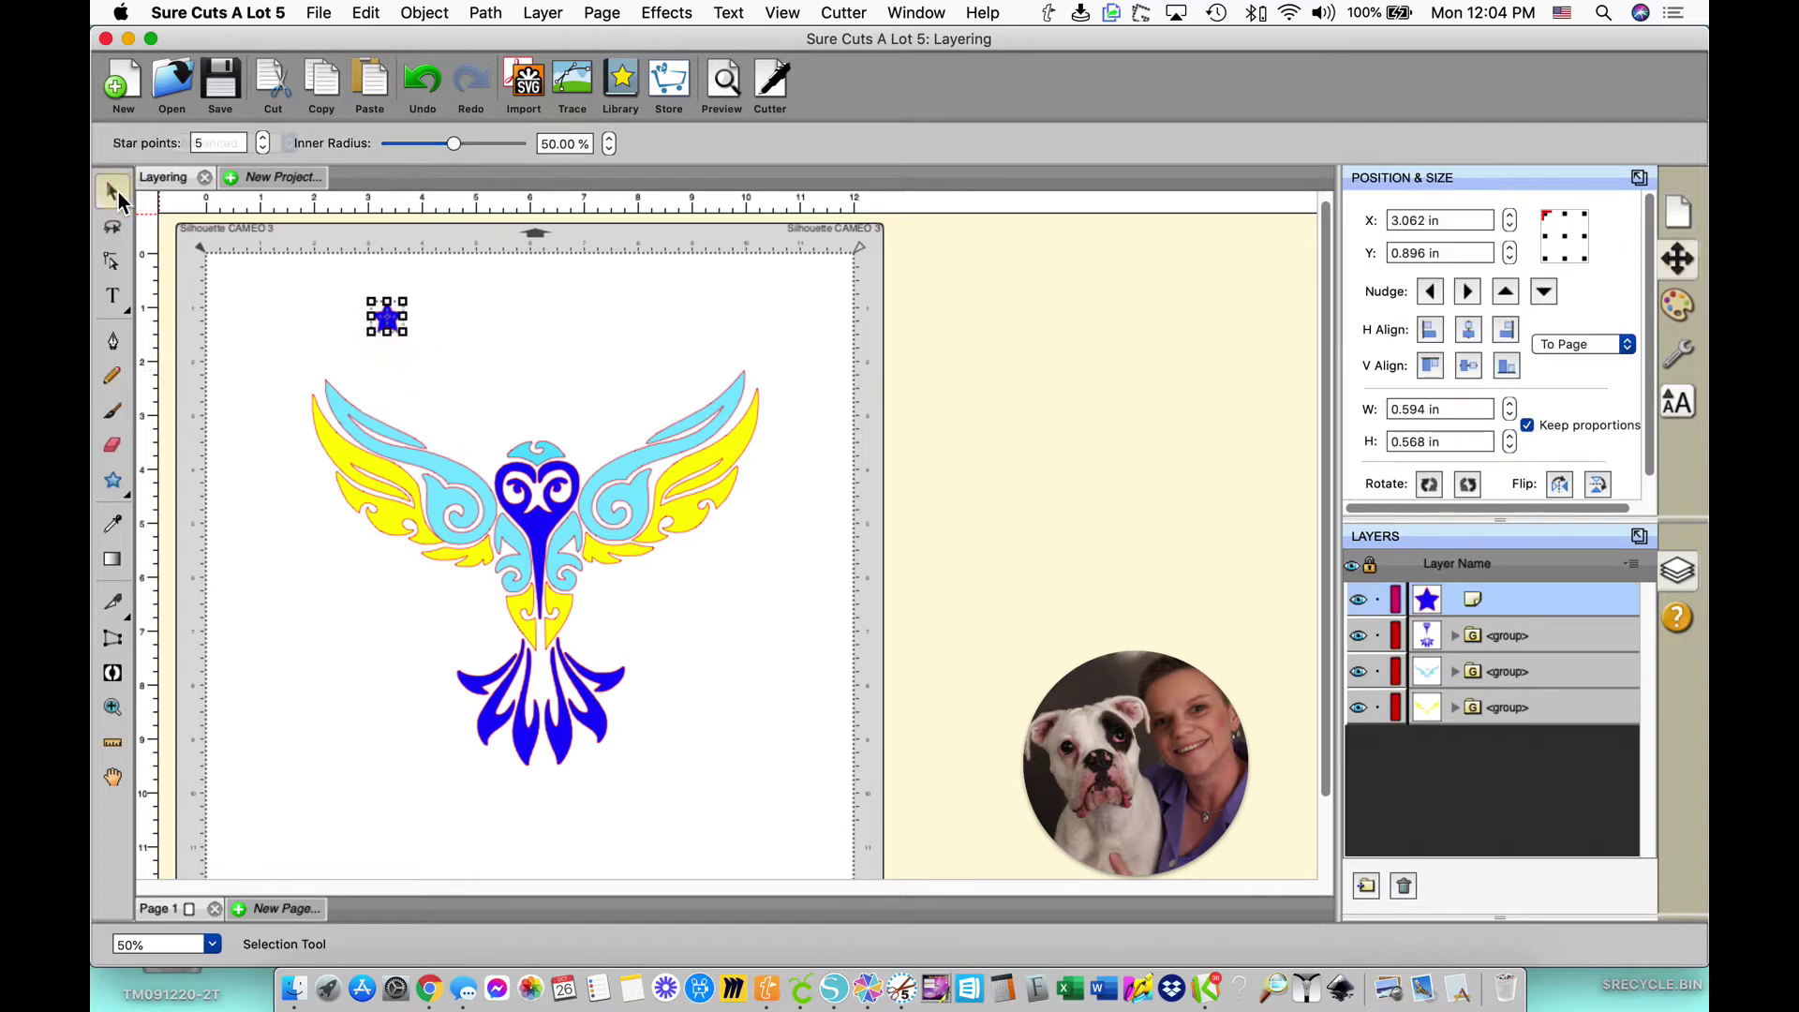
left_click(395, 321)
left_click_drag(394, 323, 544, 427)
left_click(710, 635)
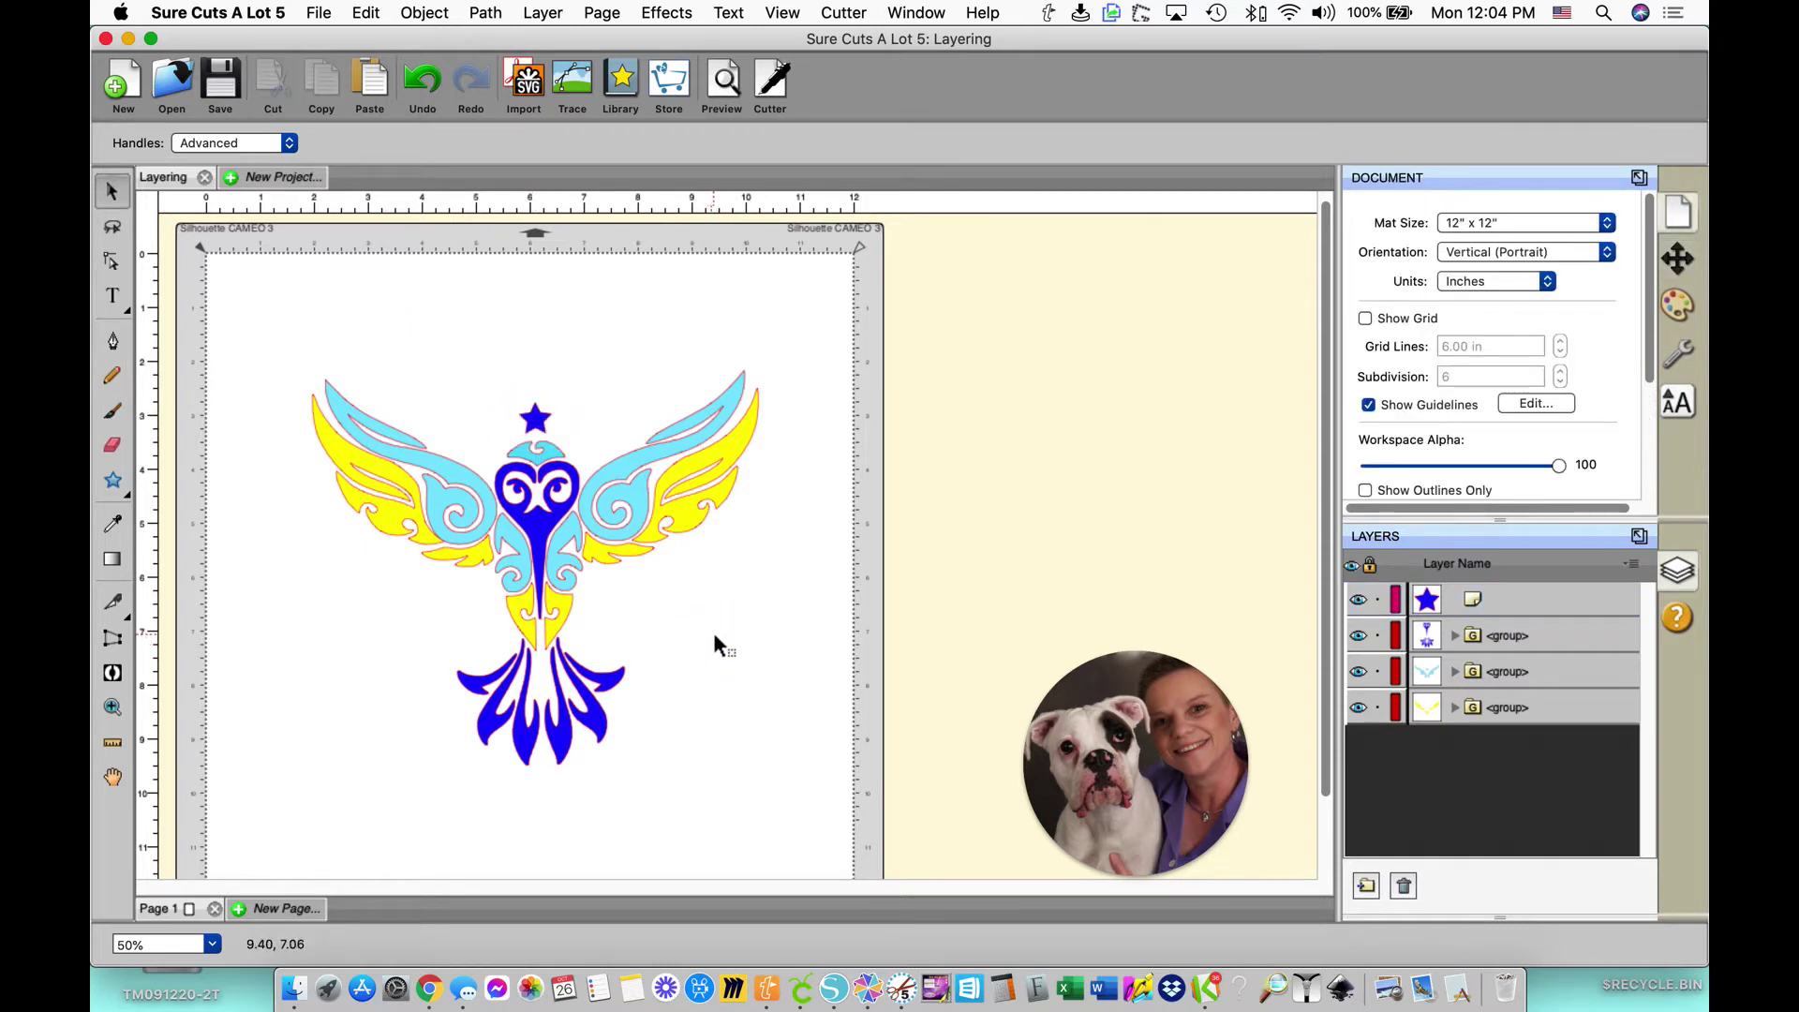
Copy the star twice, placing copies at the lower left and right of the body.
left_click(542, 429)
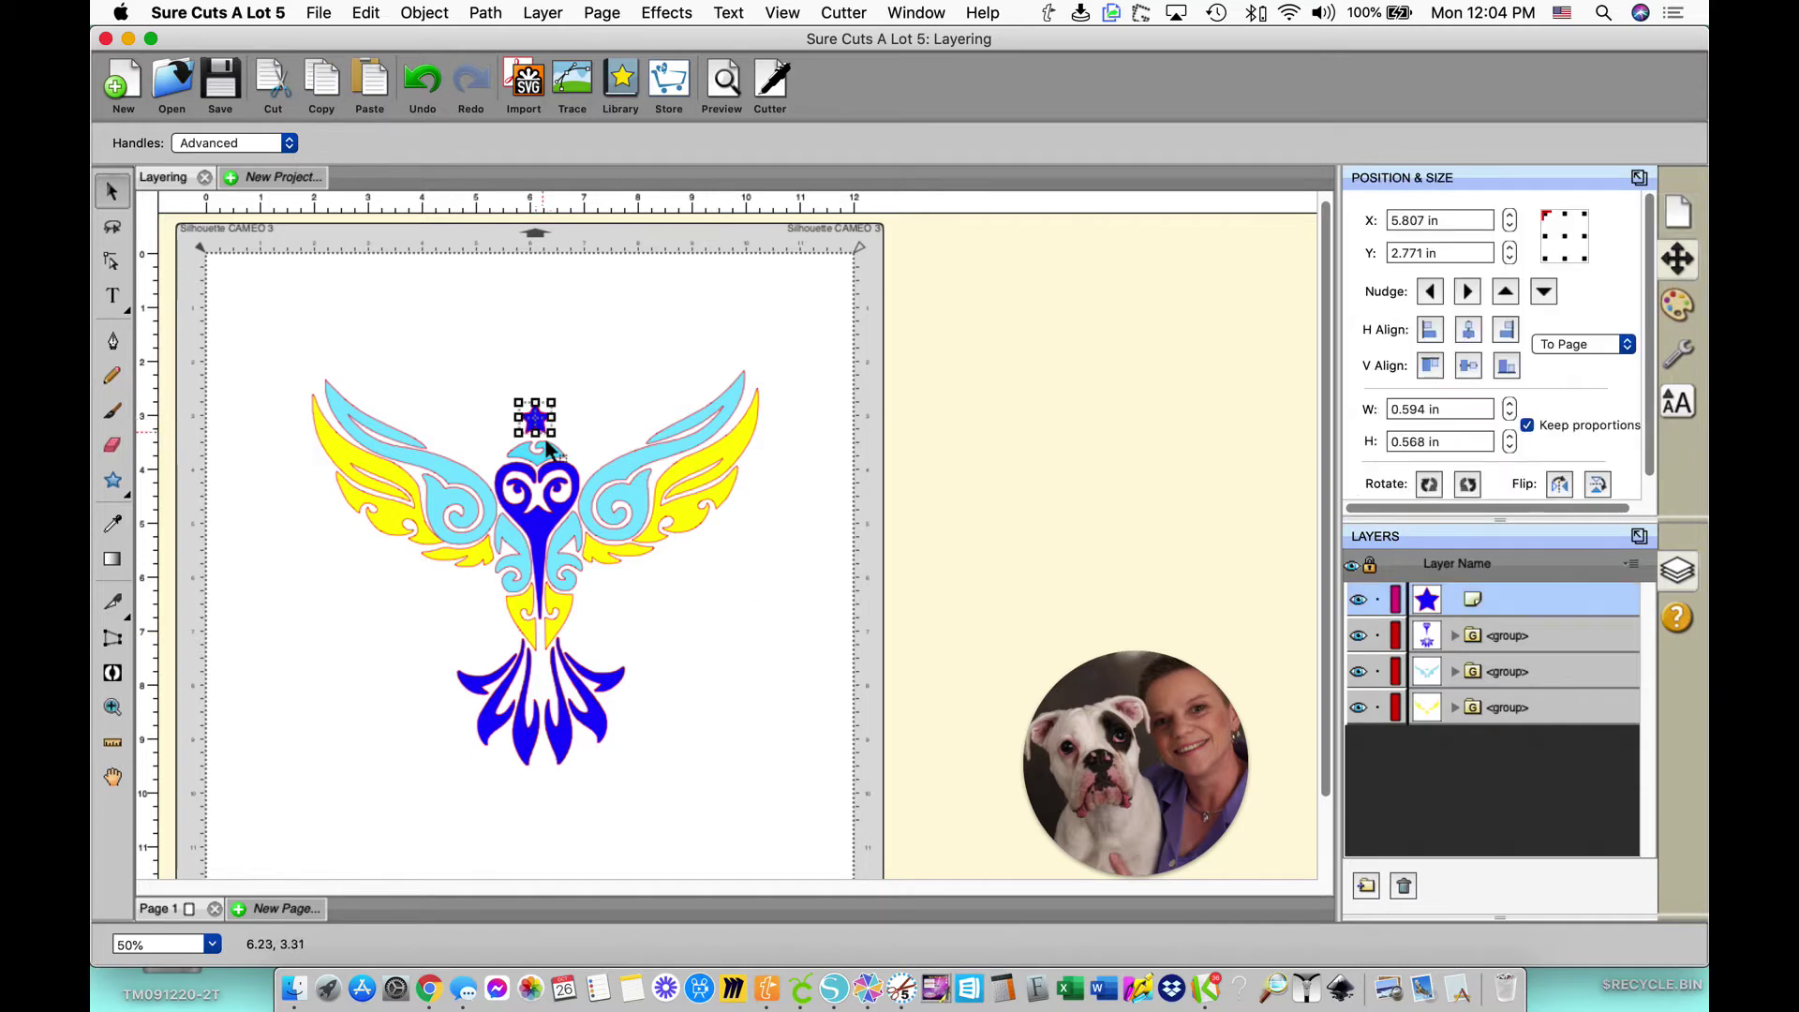
key("super+c")
key("super+v")
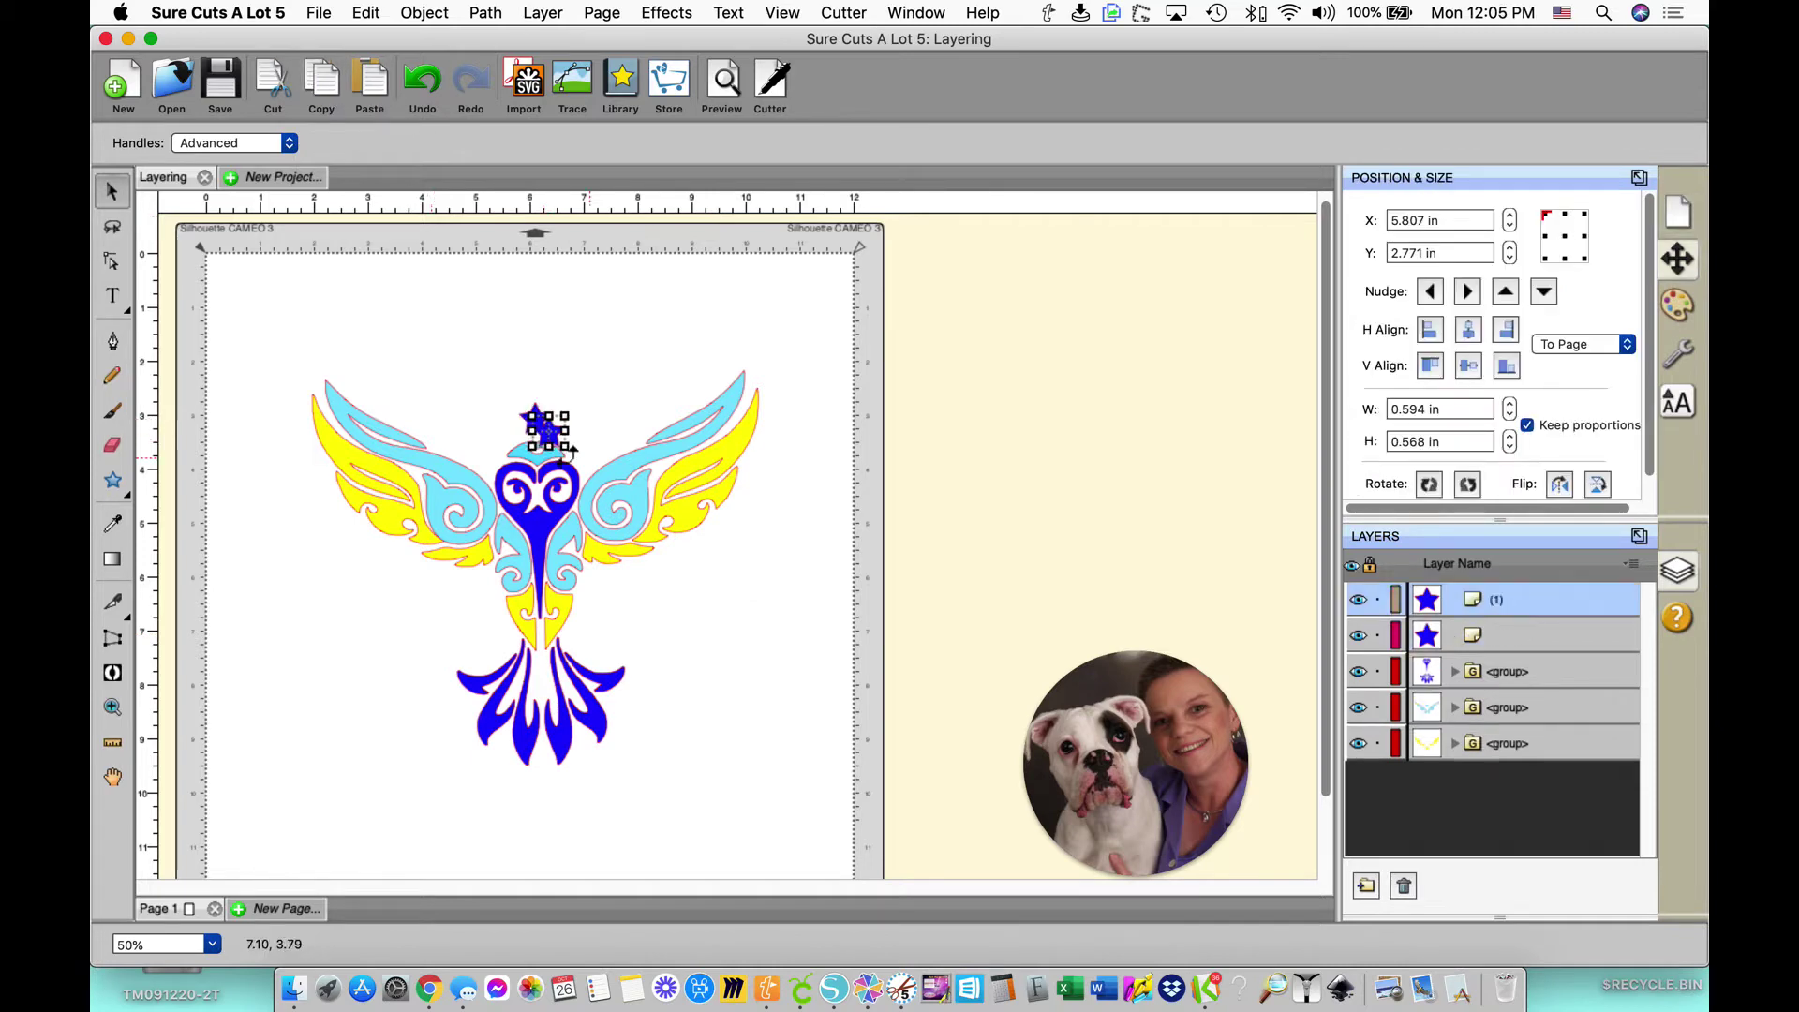
left_click_drag(551, 433, 492, 605)
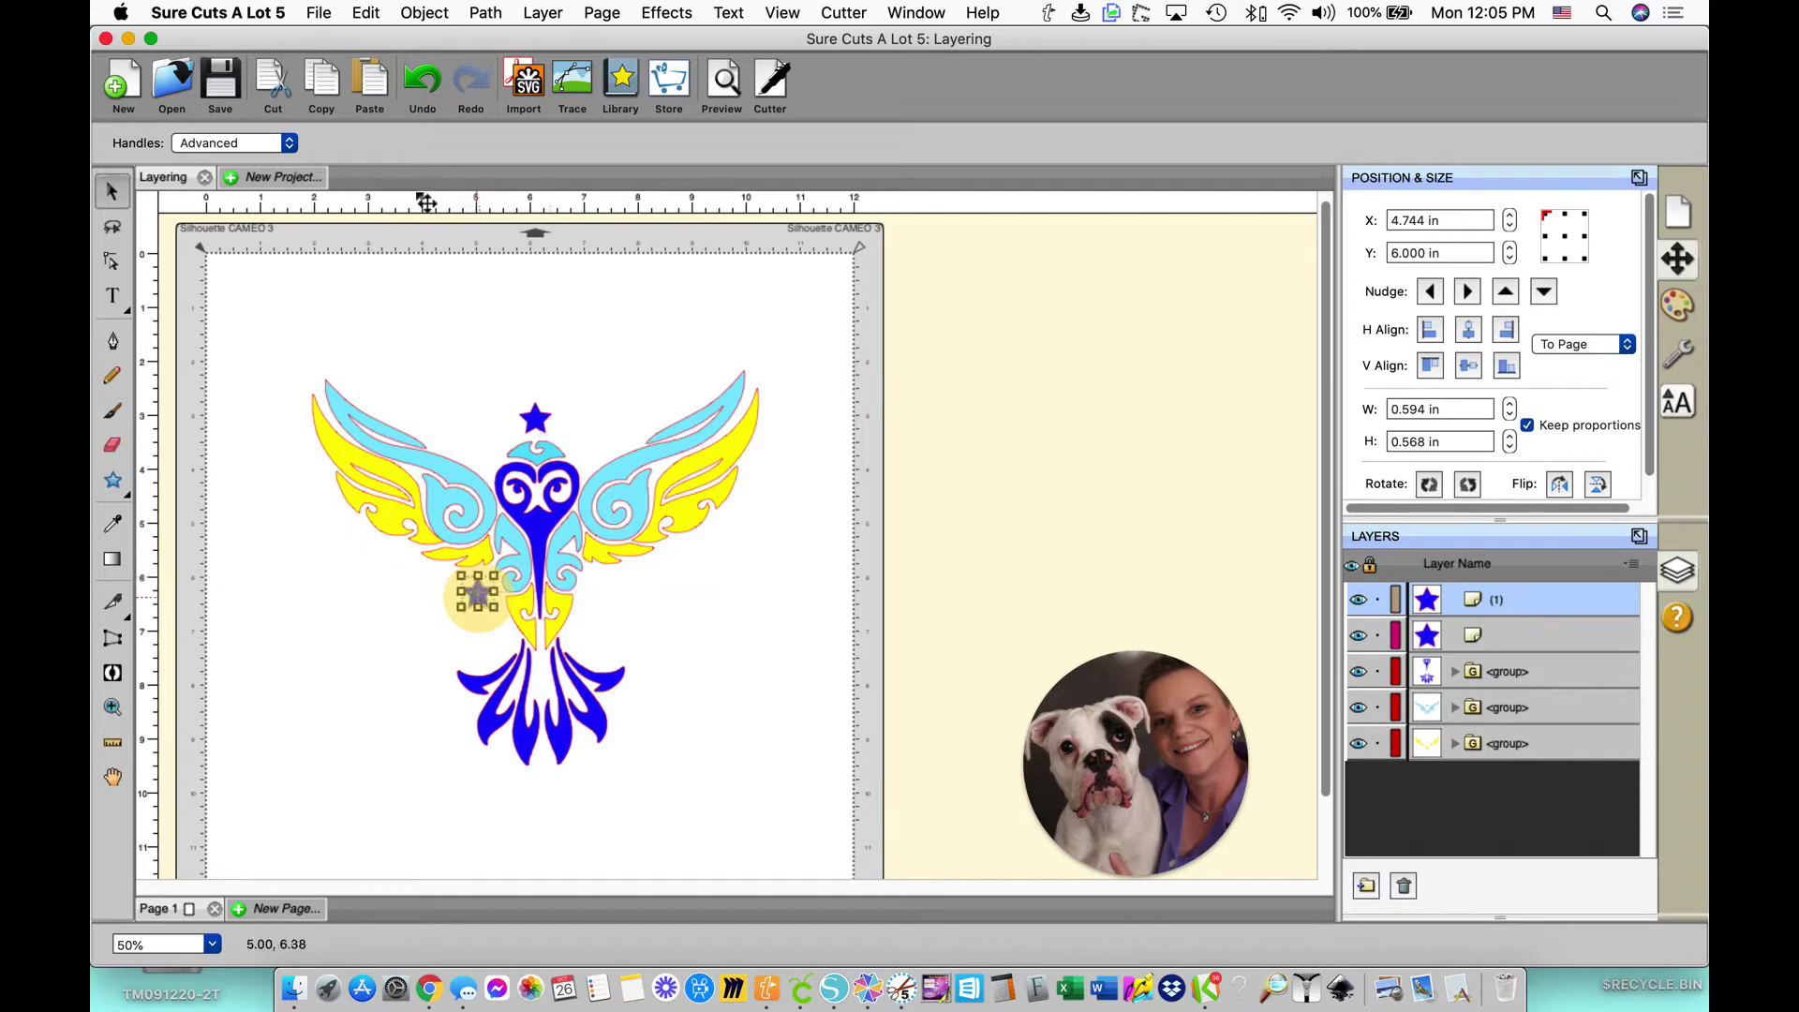
left_click(321, 84)
left_click(370, 84)
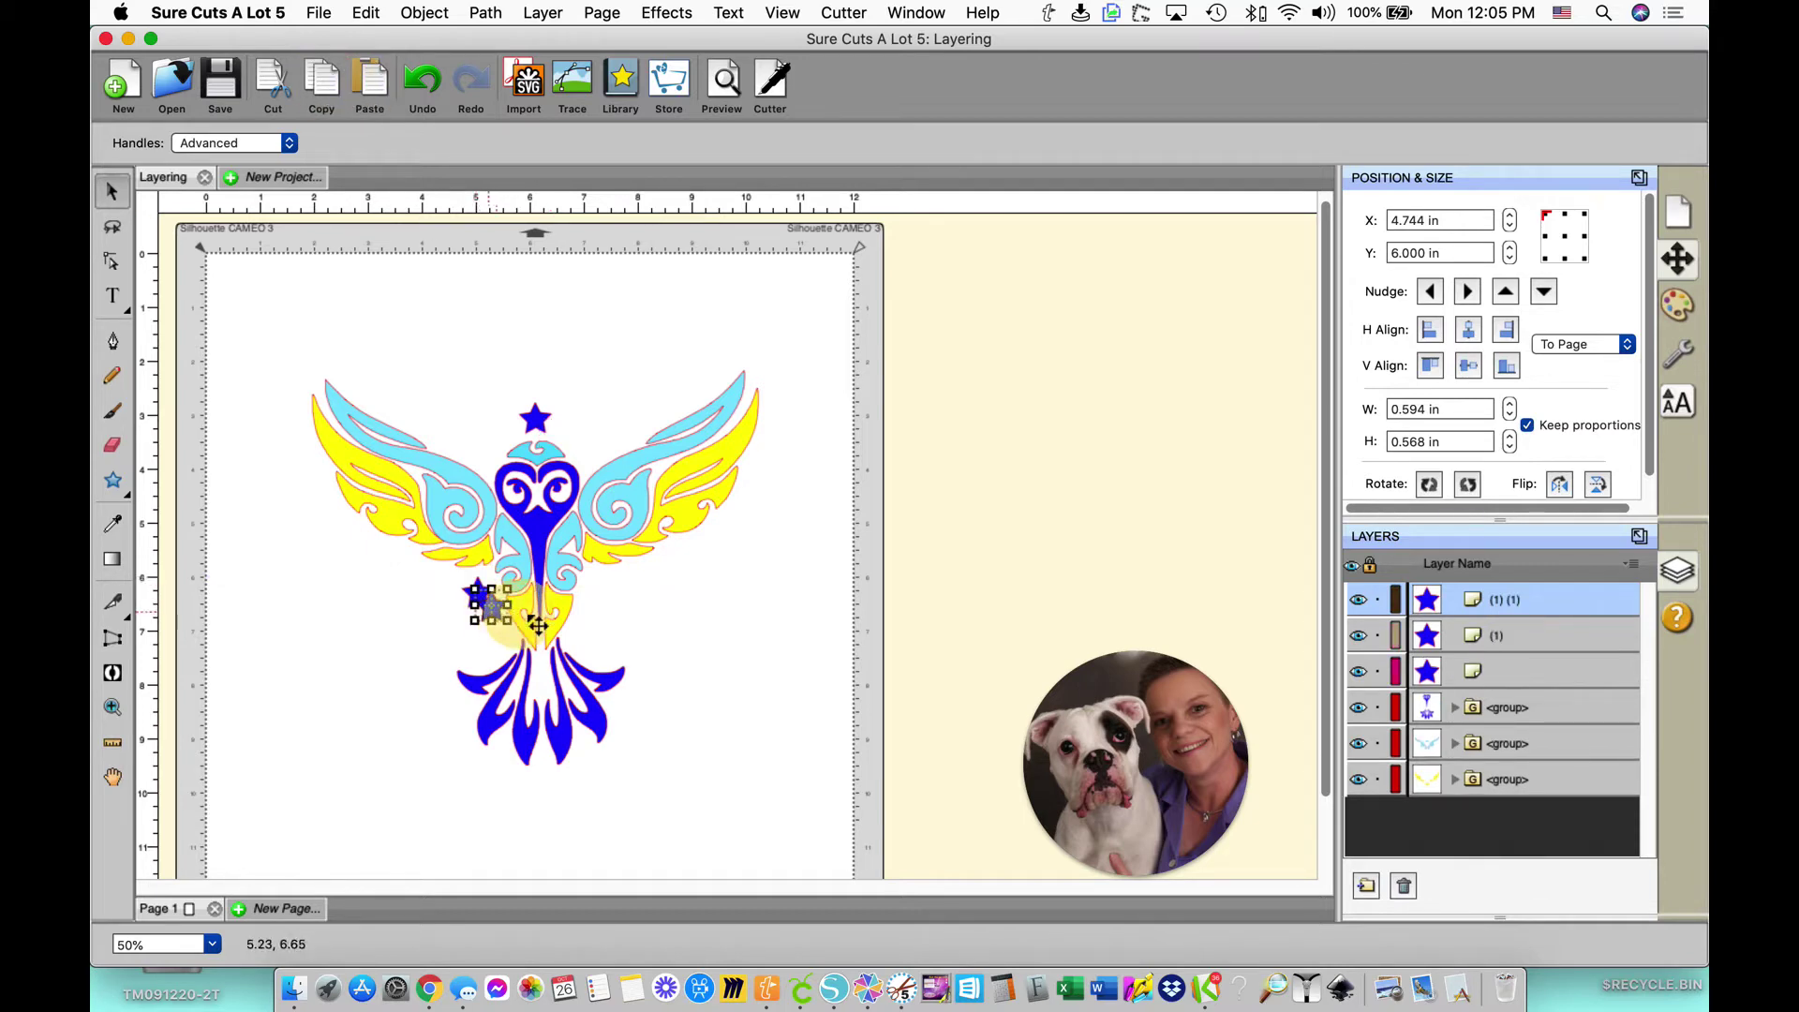
left_click_drag(489, 610, 611, 607)
left_click(704, 643)
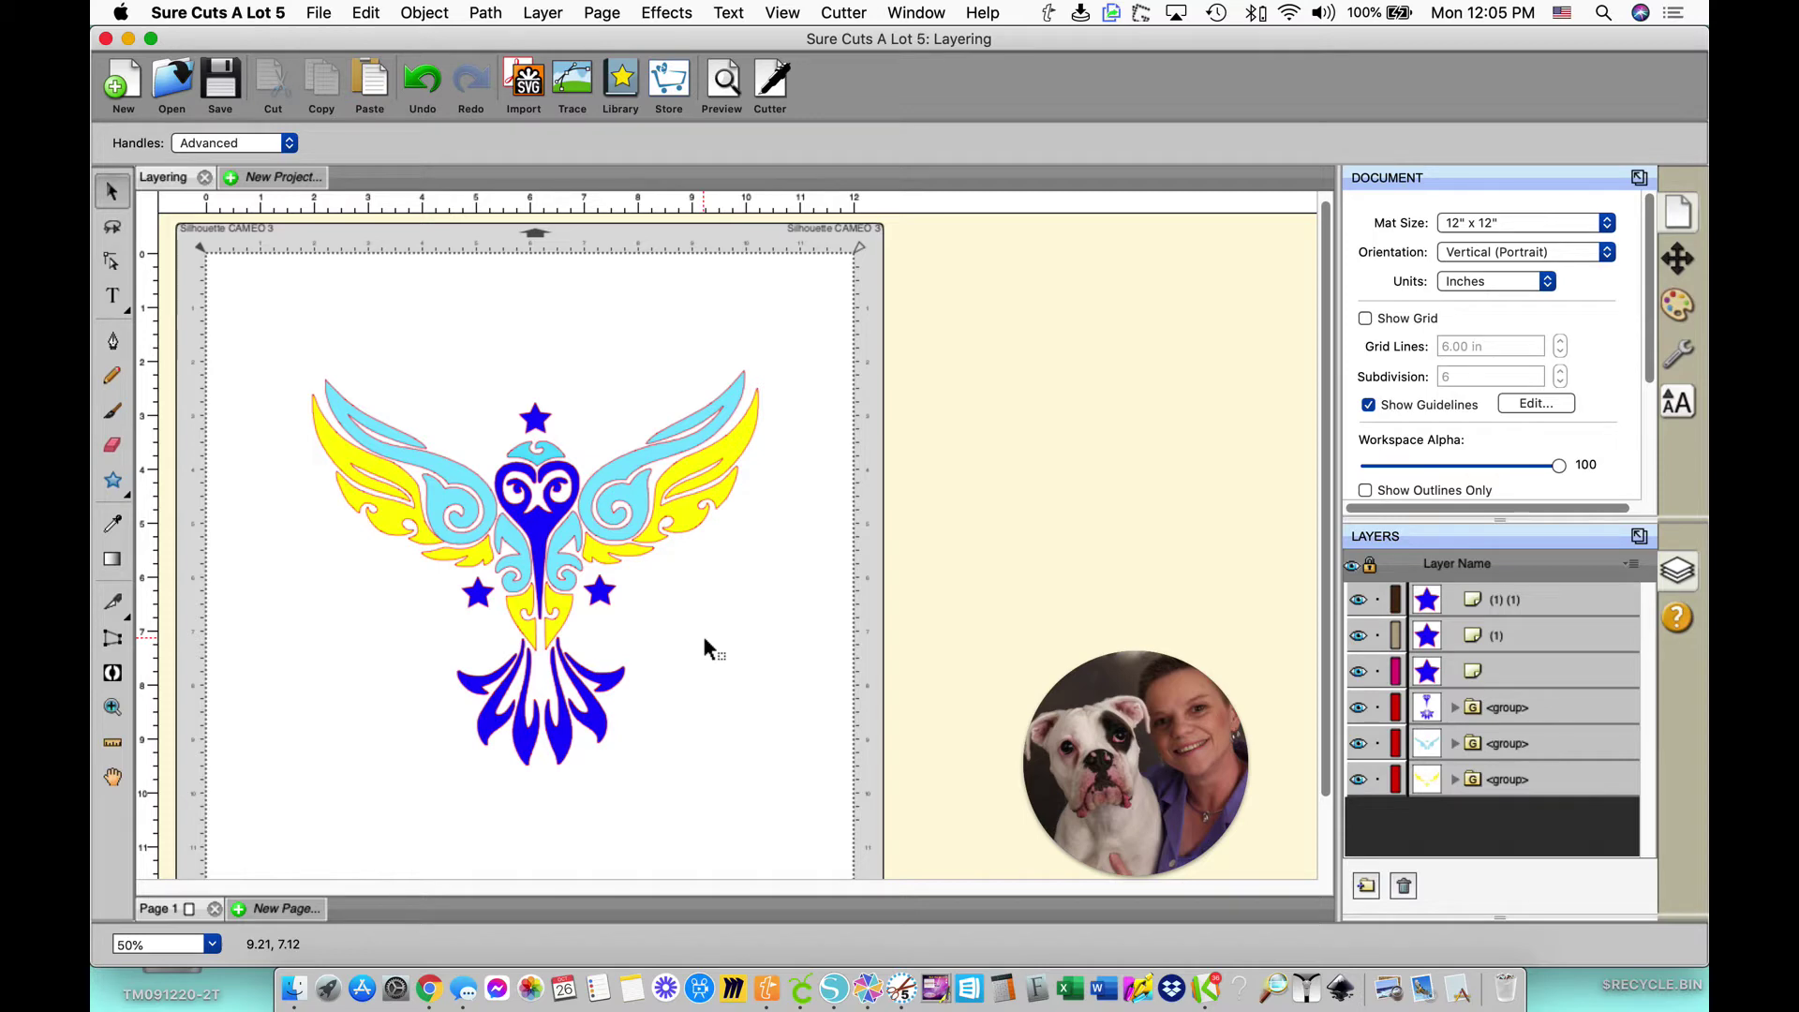
left_click(538, 423)
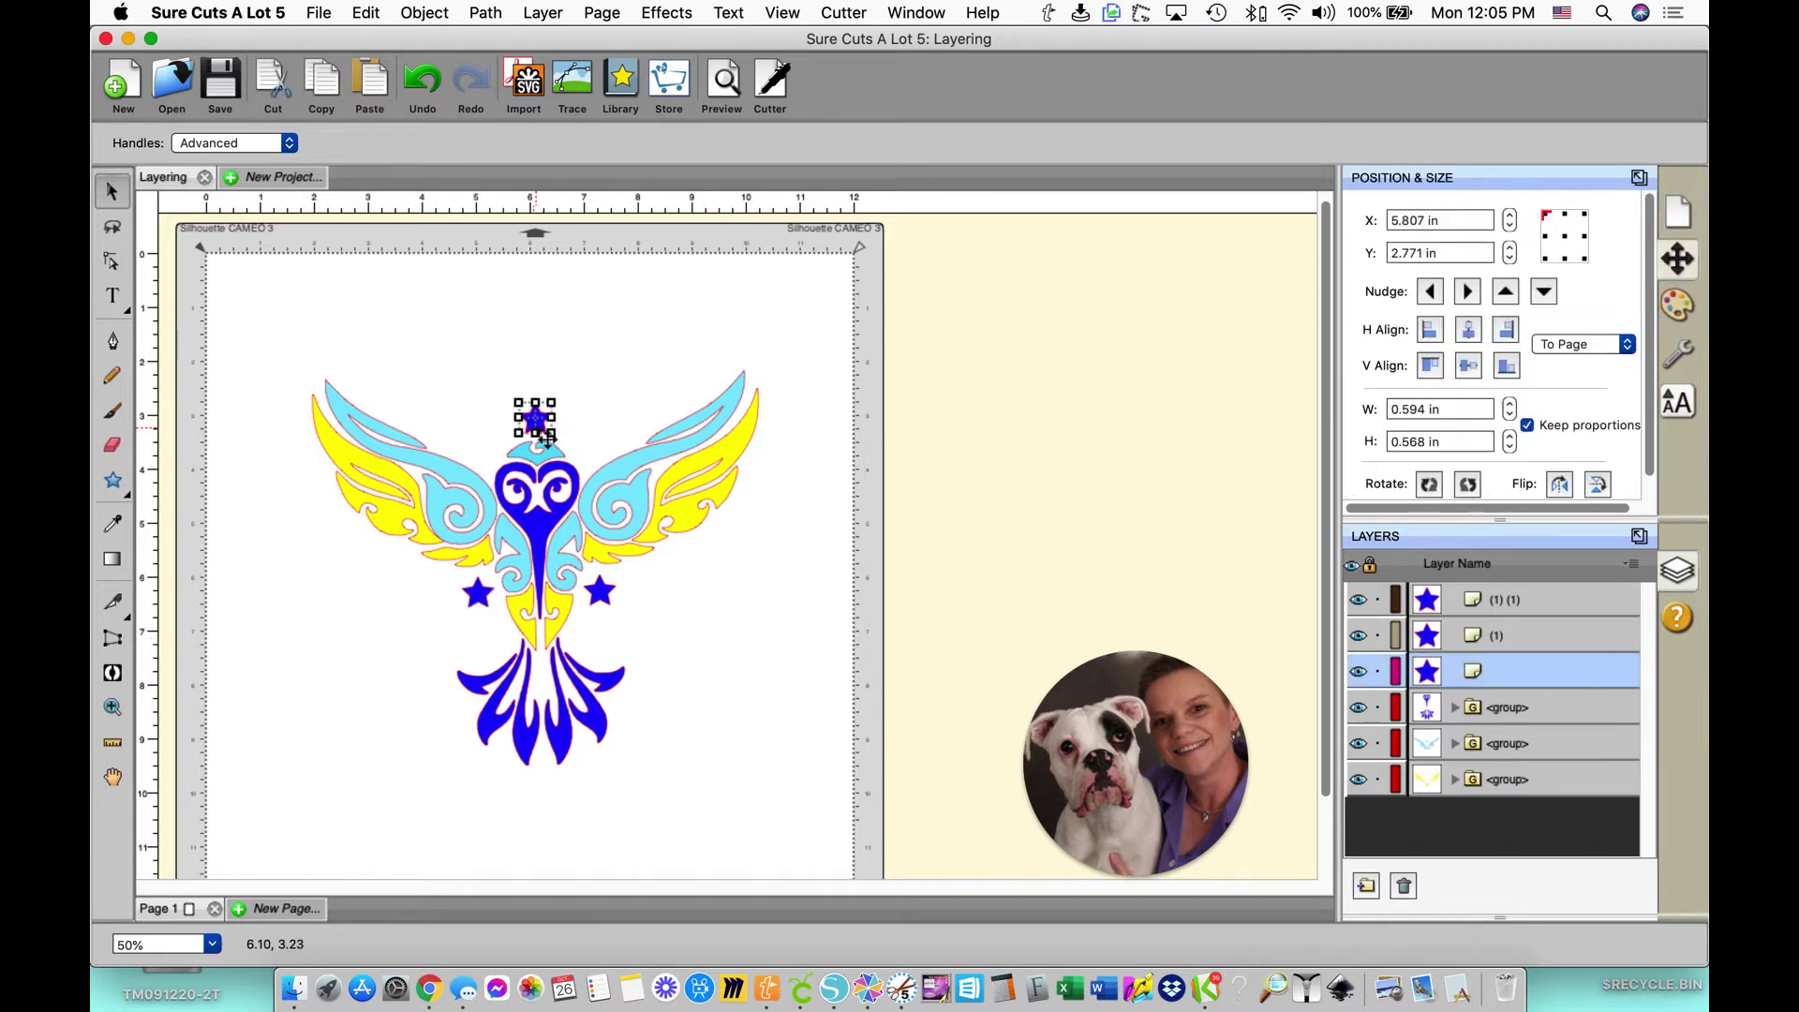
Group the three stars into one group.
left_click(478, 592, "shift")
left_click(599, 592, "shift")
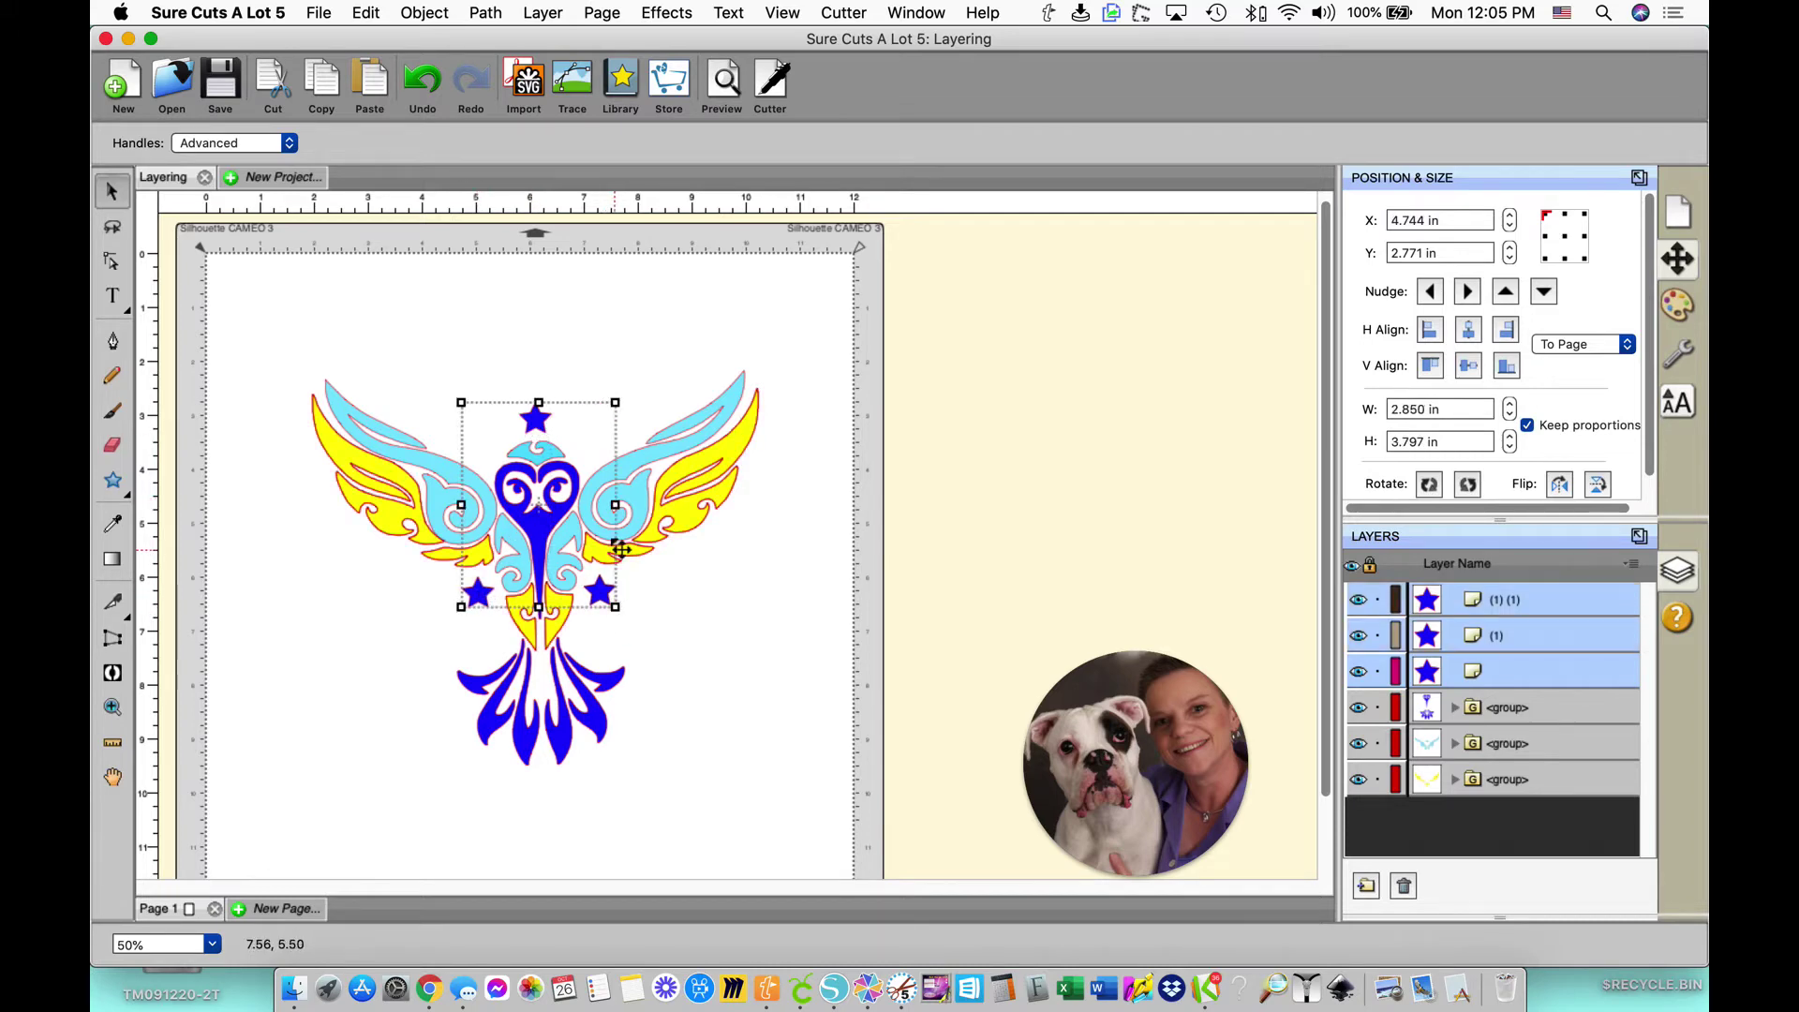
right_click(599, 595)
left_click(661, 755)
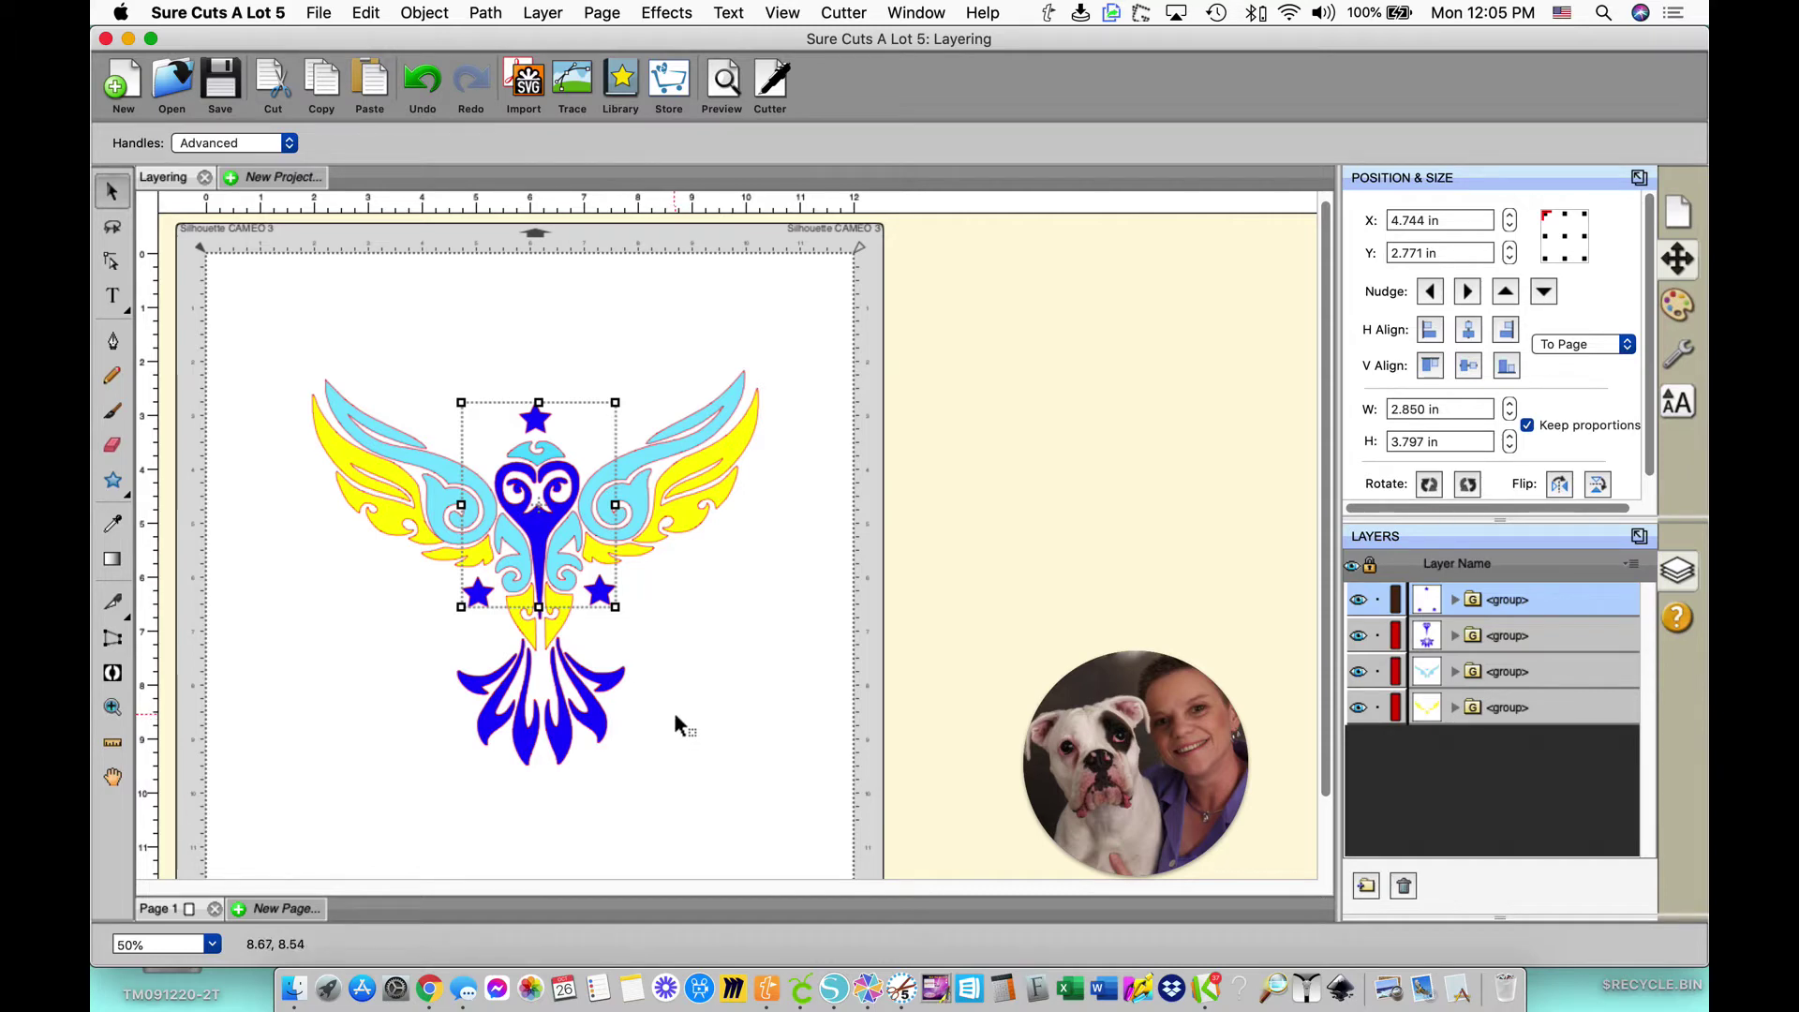
Copy the star group and paste it in place as '<group> (1)'.
right_click(552, 468)
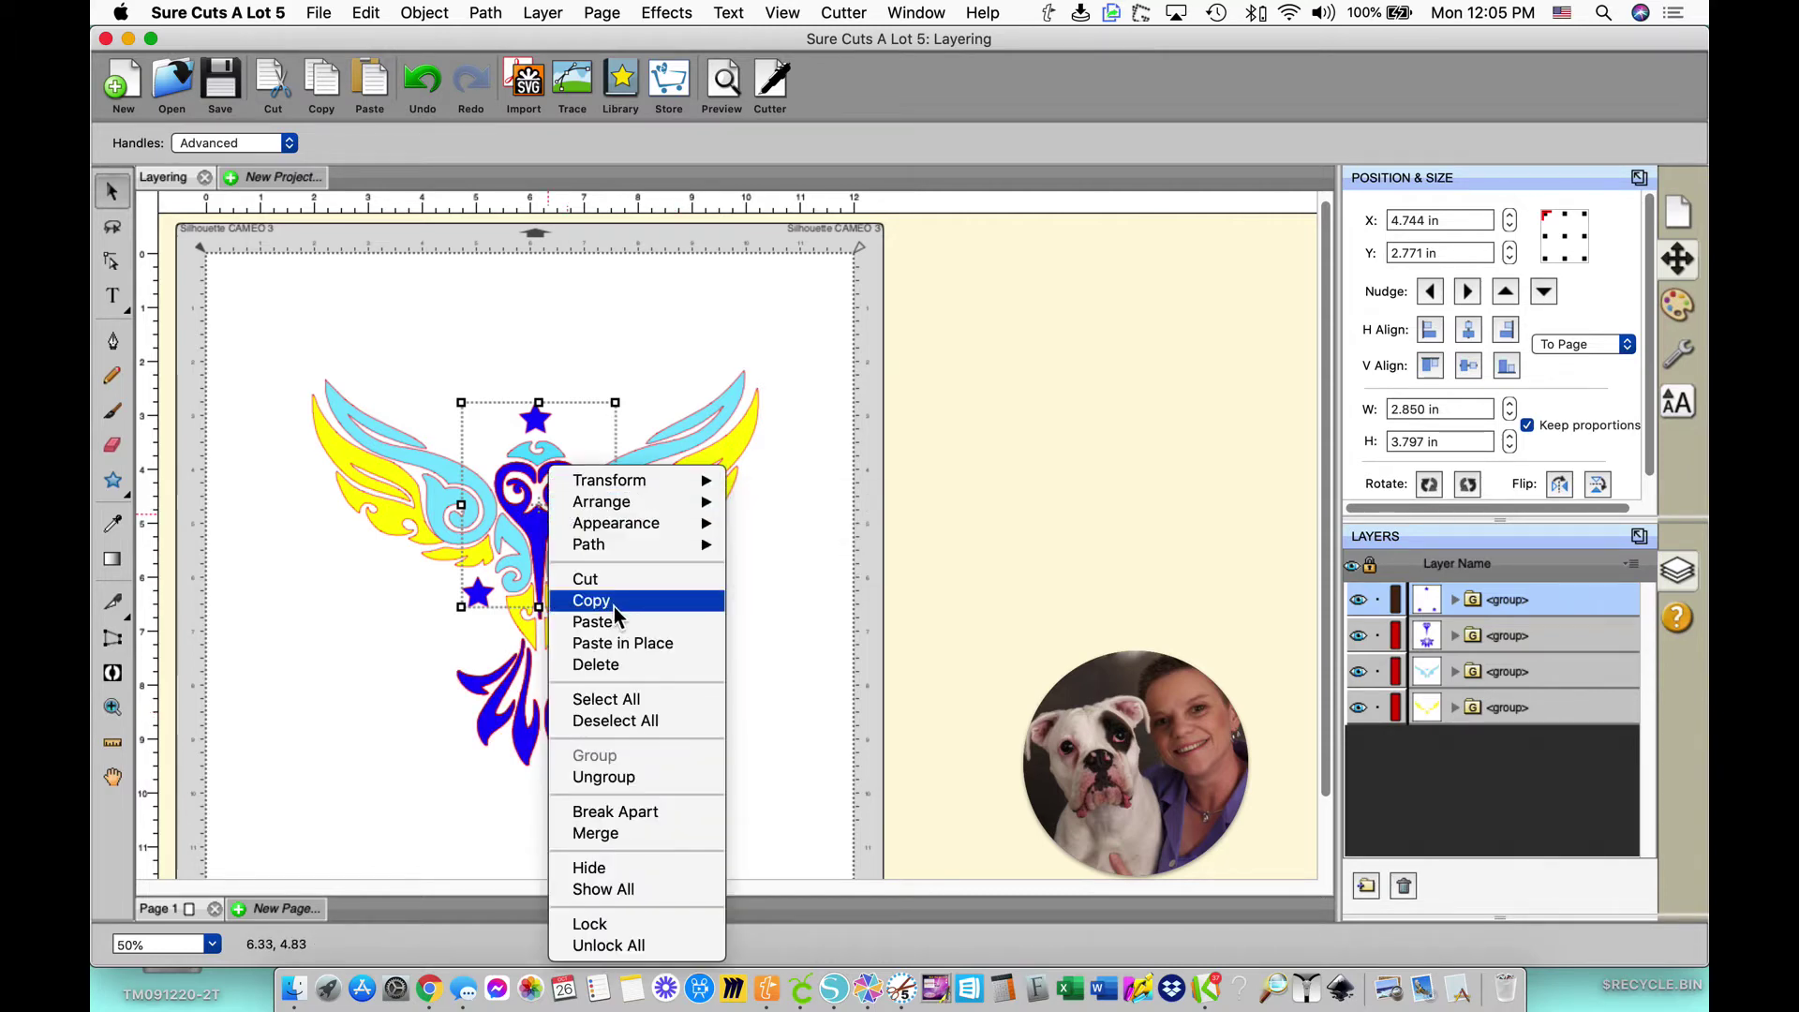
left_click(614, 604)
right_click(538, 468)
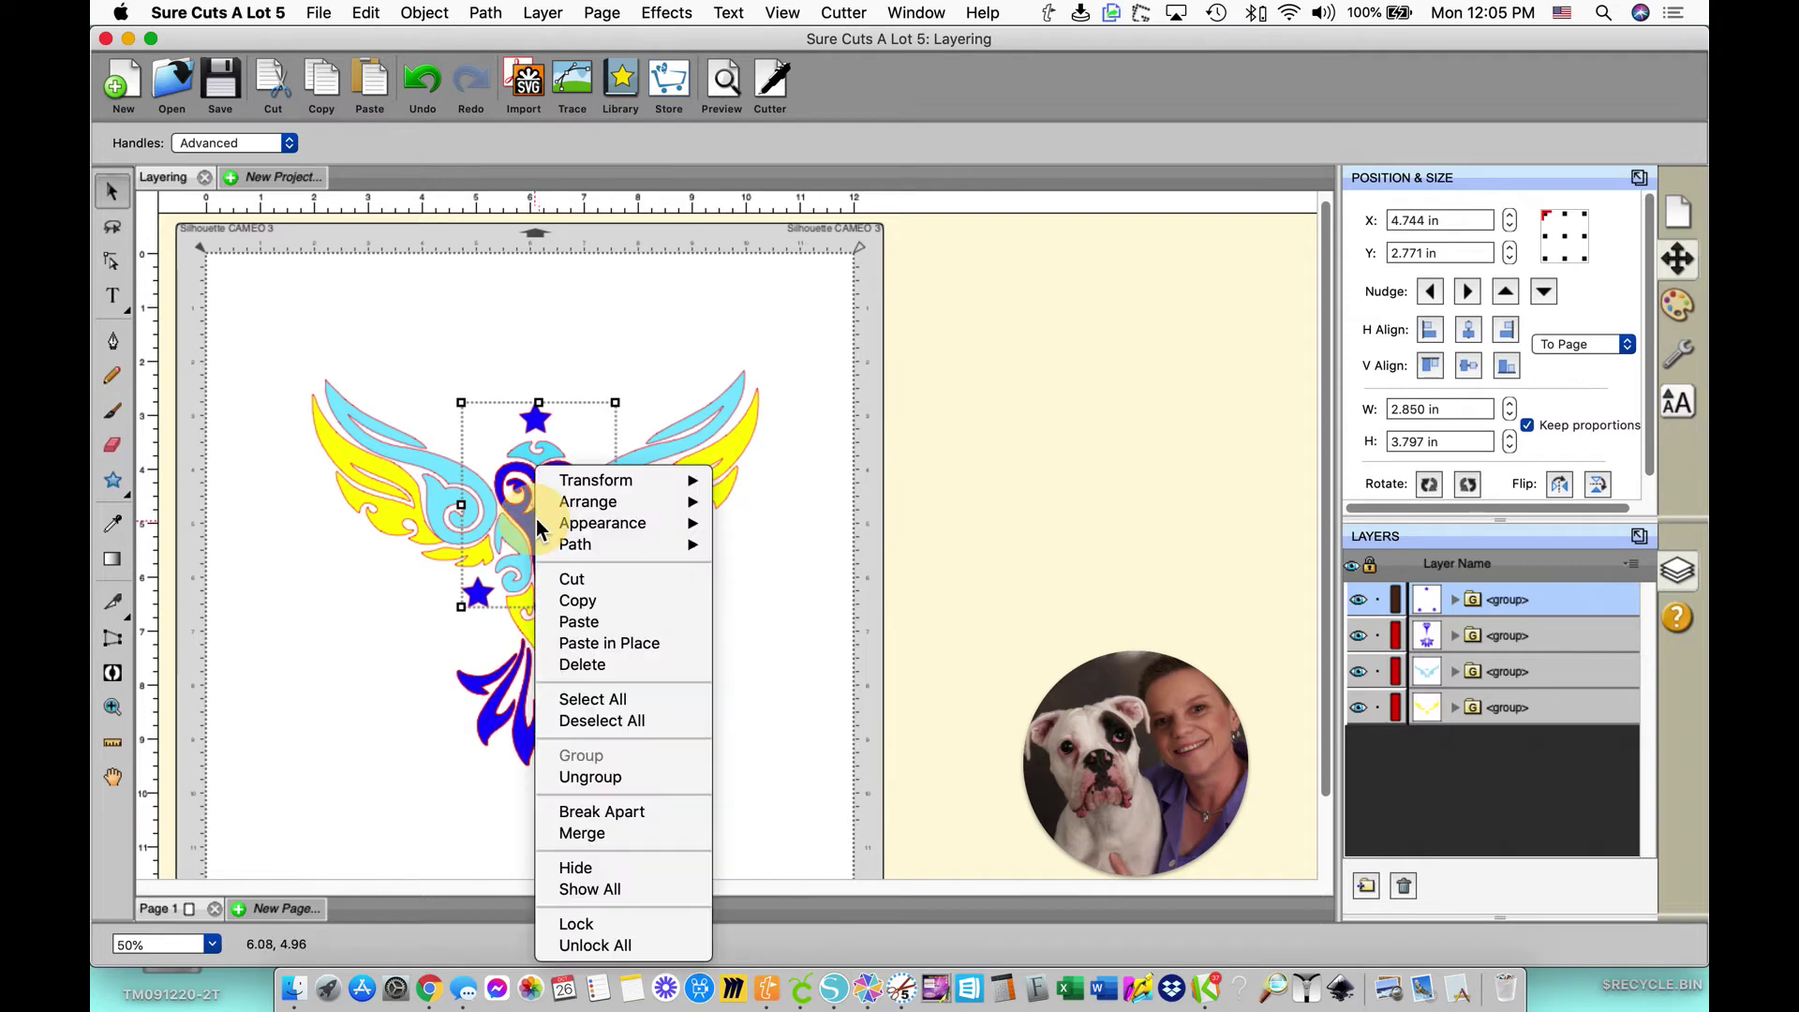
left_click(634, 649)
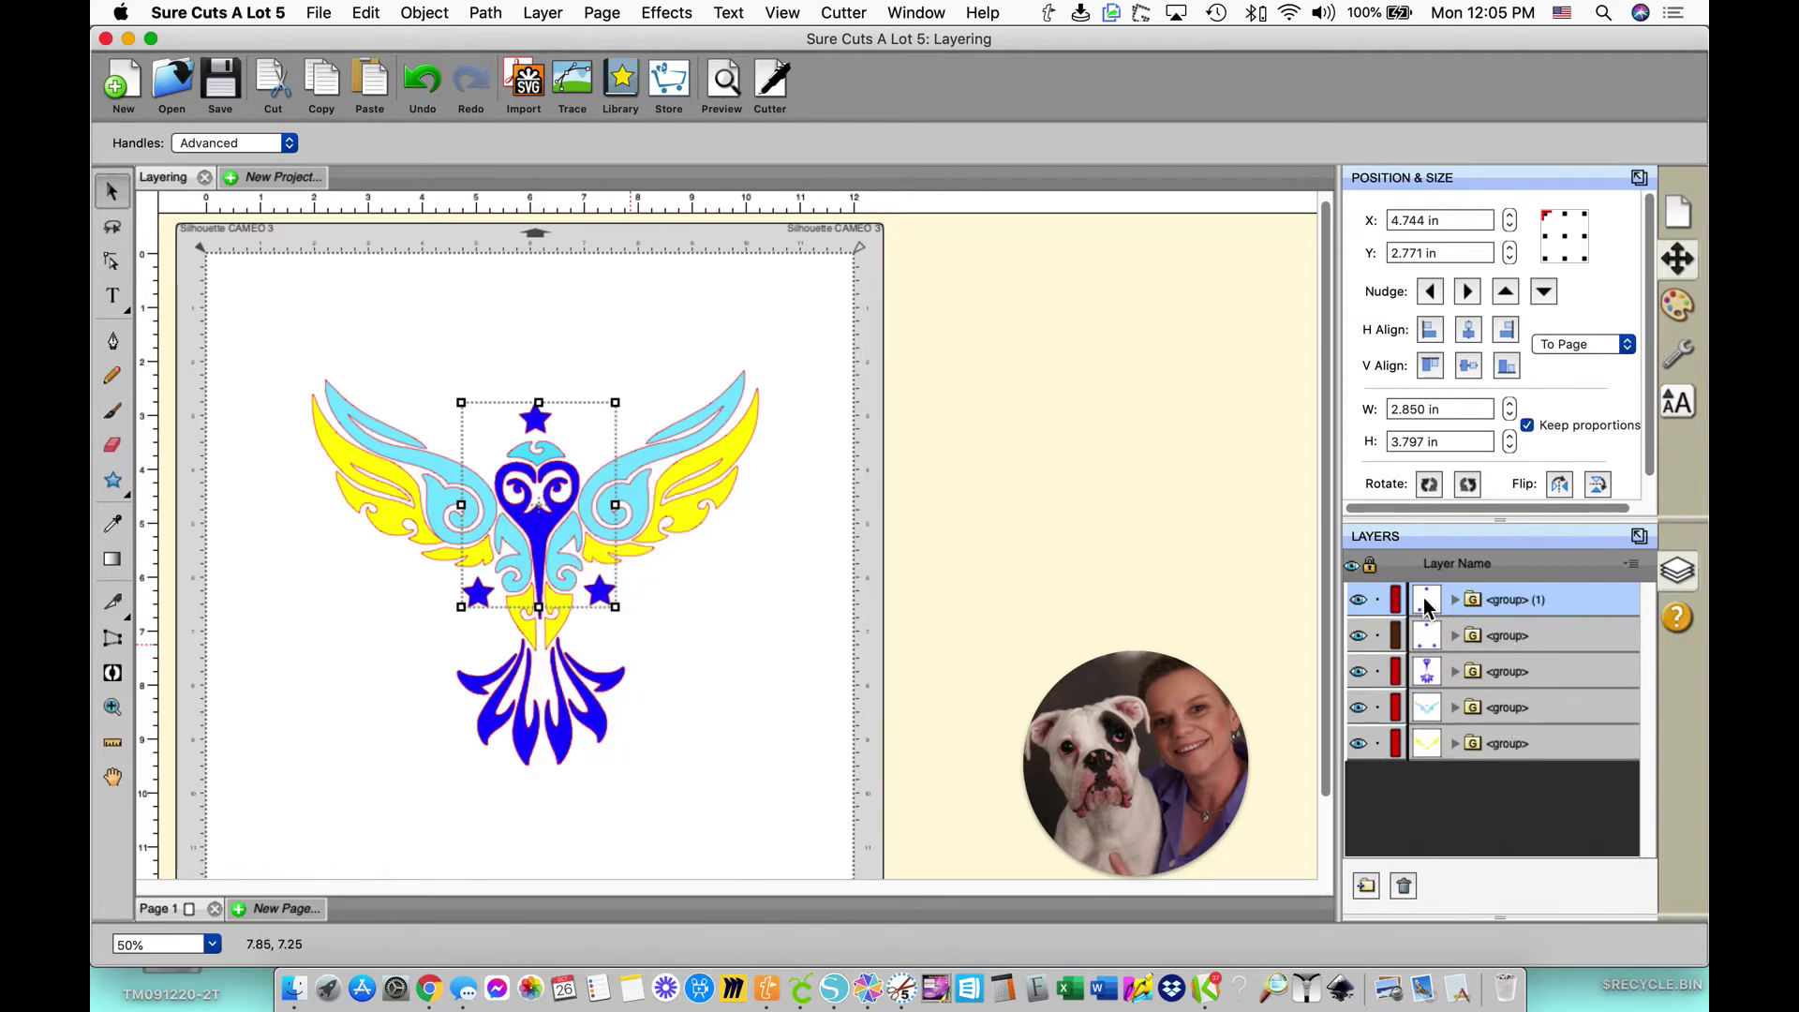
Fill the duplicated star group with yellow via the Fill & Stroke colour picker.
left_click(1677, 304)
left_click(1570, 220)
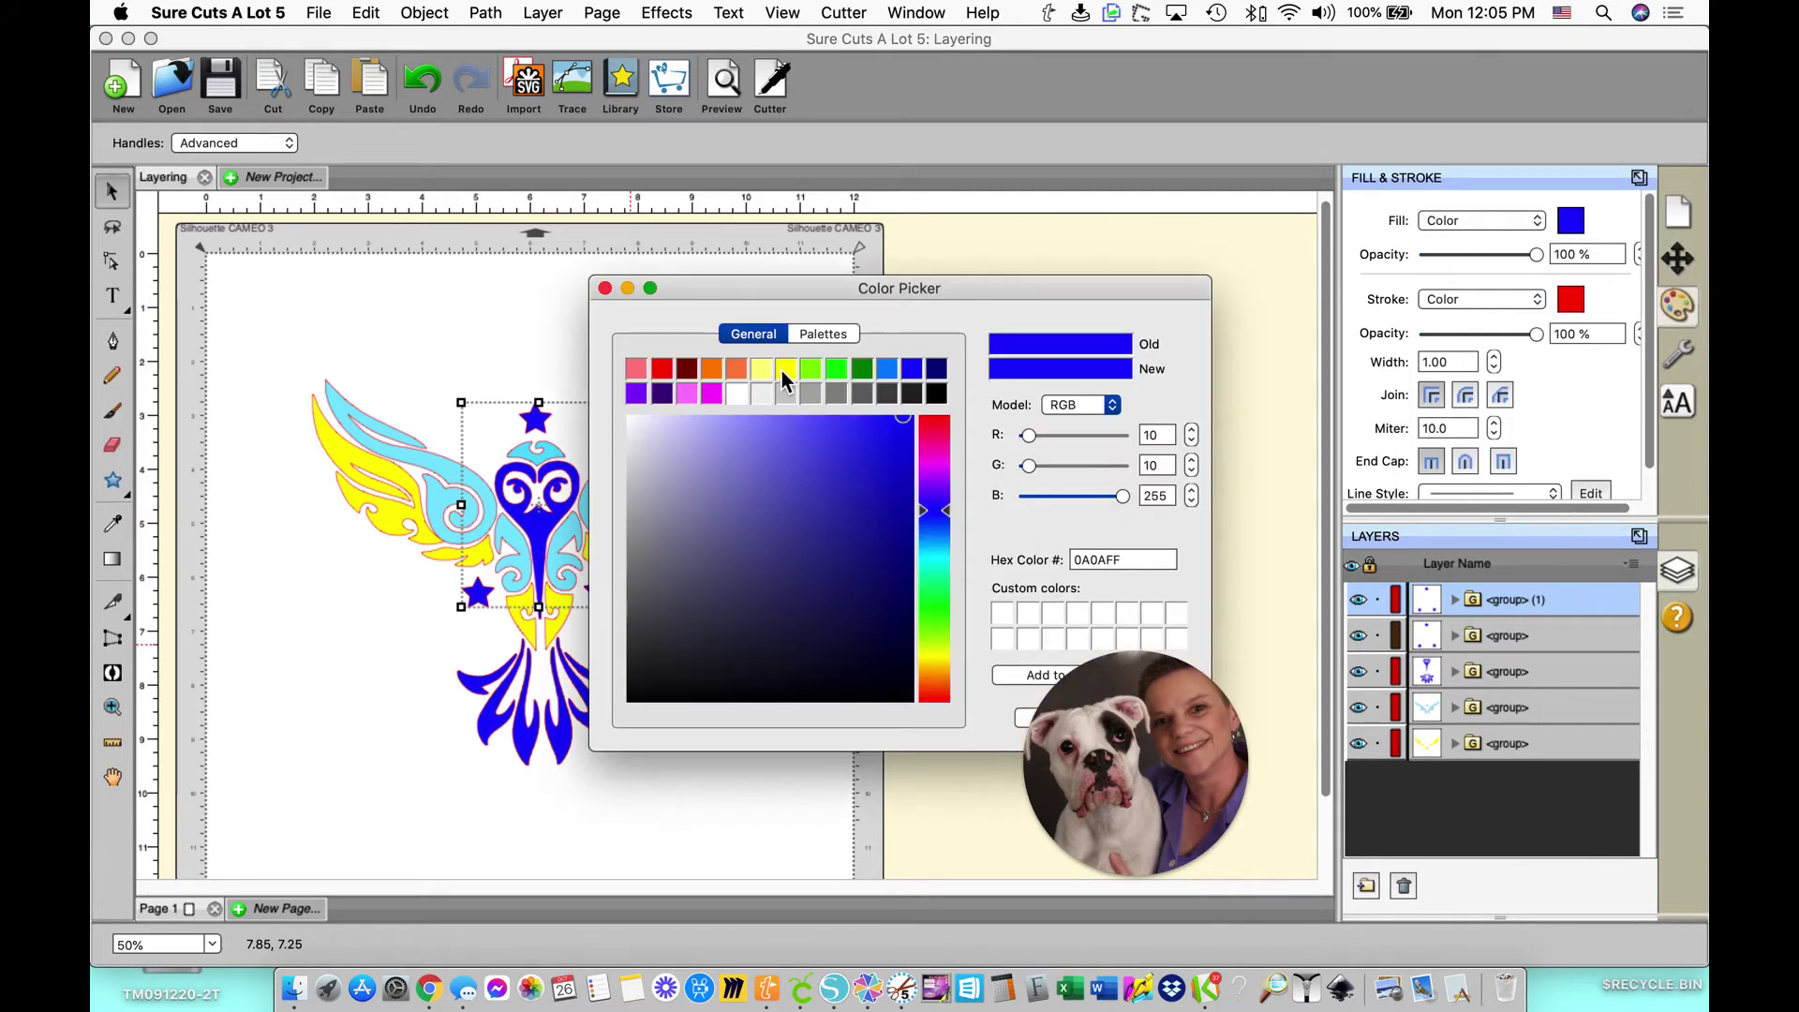
left_click(785, 369)
left_click_drag(1156, 288, 1188, 150)
left_click(1183, 590)
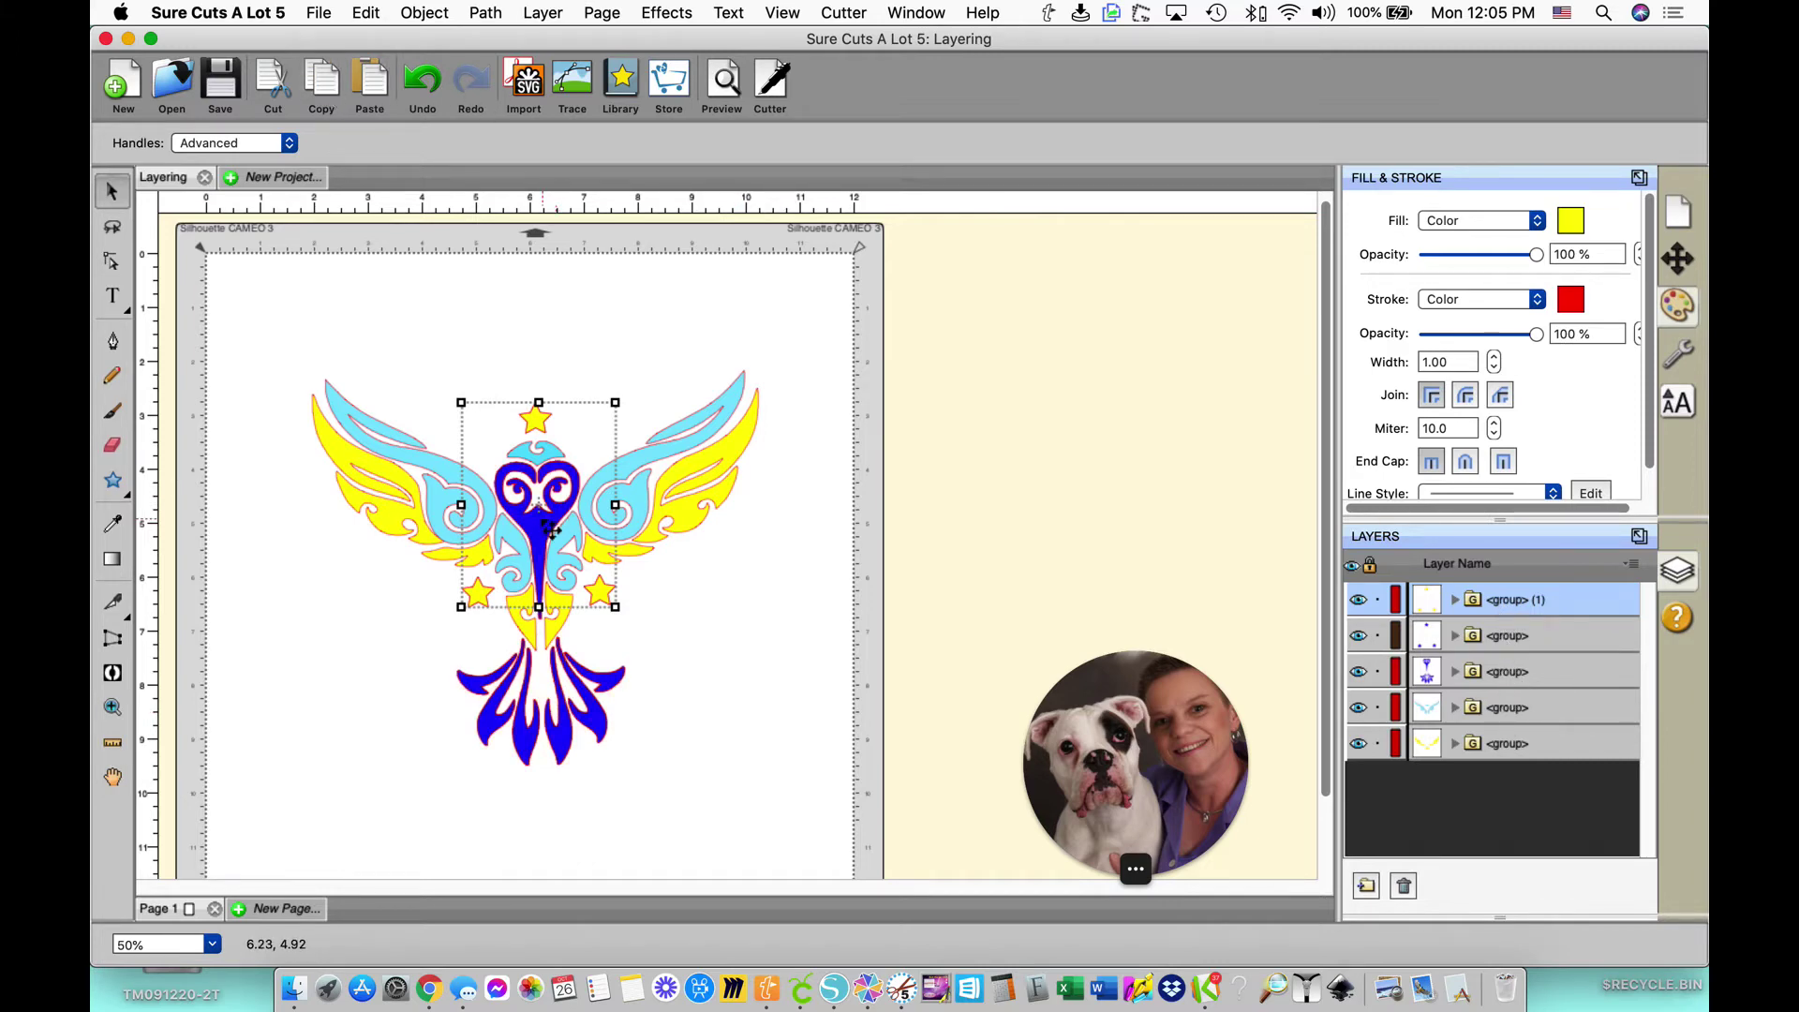
right_click(542, 468)
Paste another star copy in place and fill it with cyan 00F3FF.
left_click(626, 642)
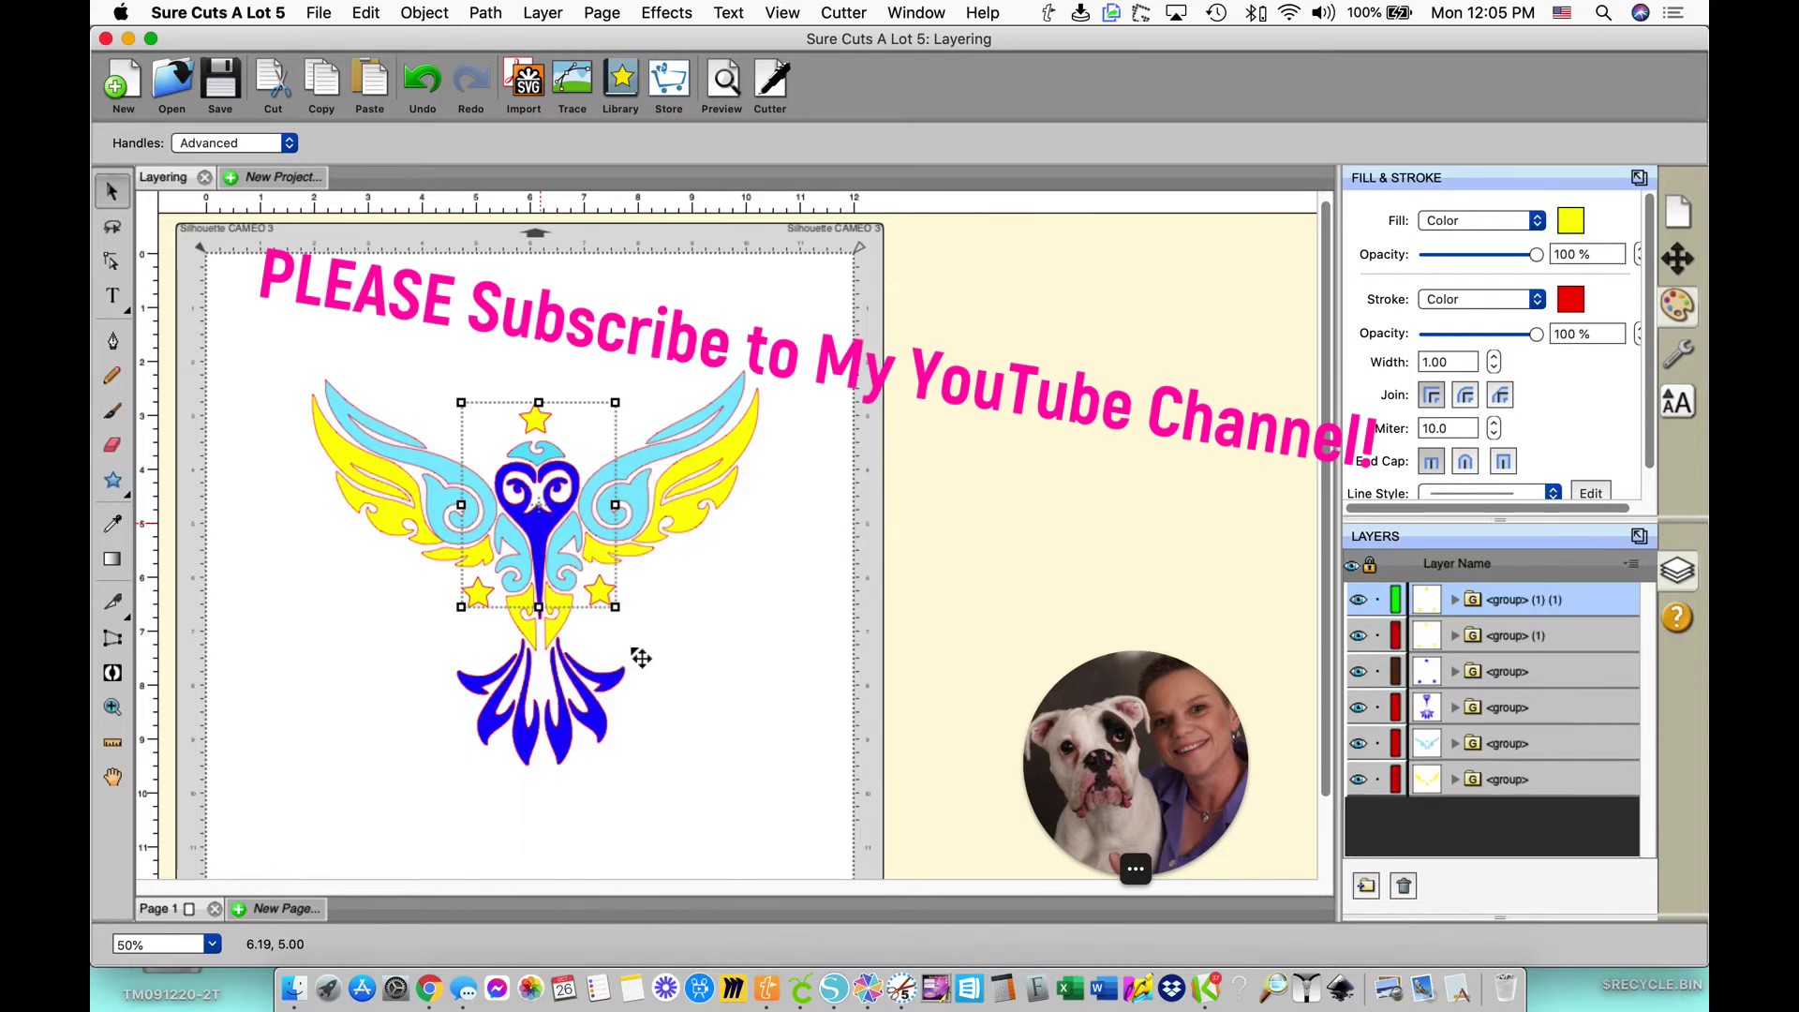
left_click(1572, 222)
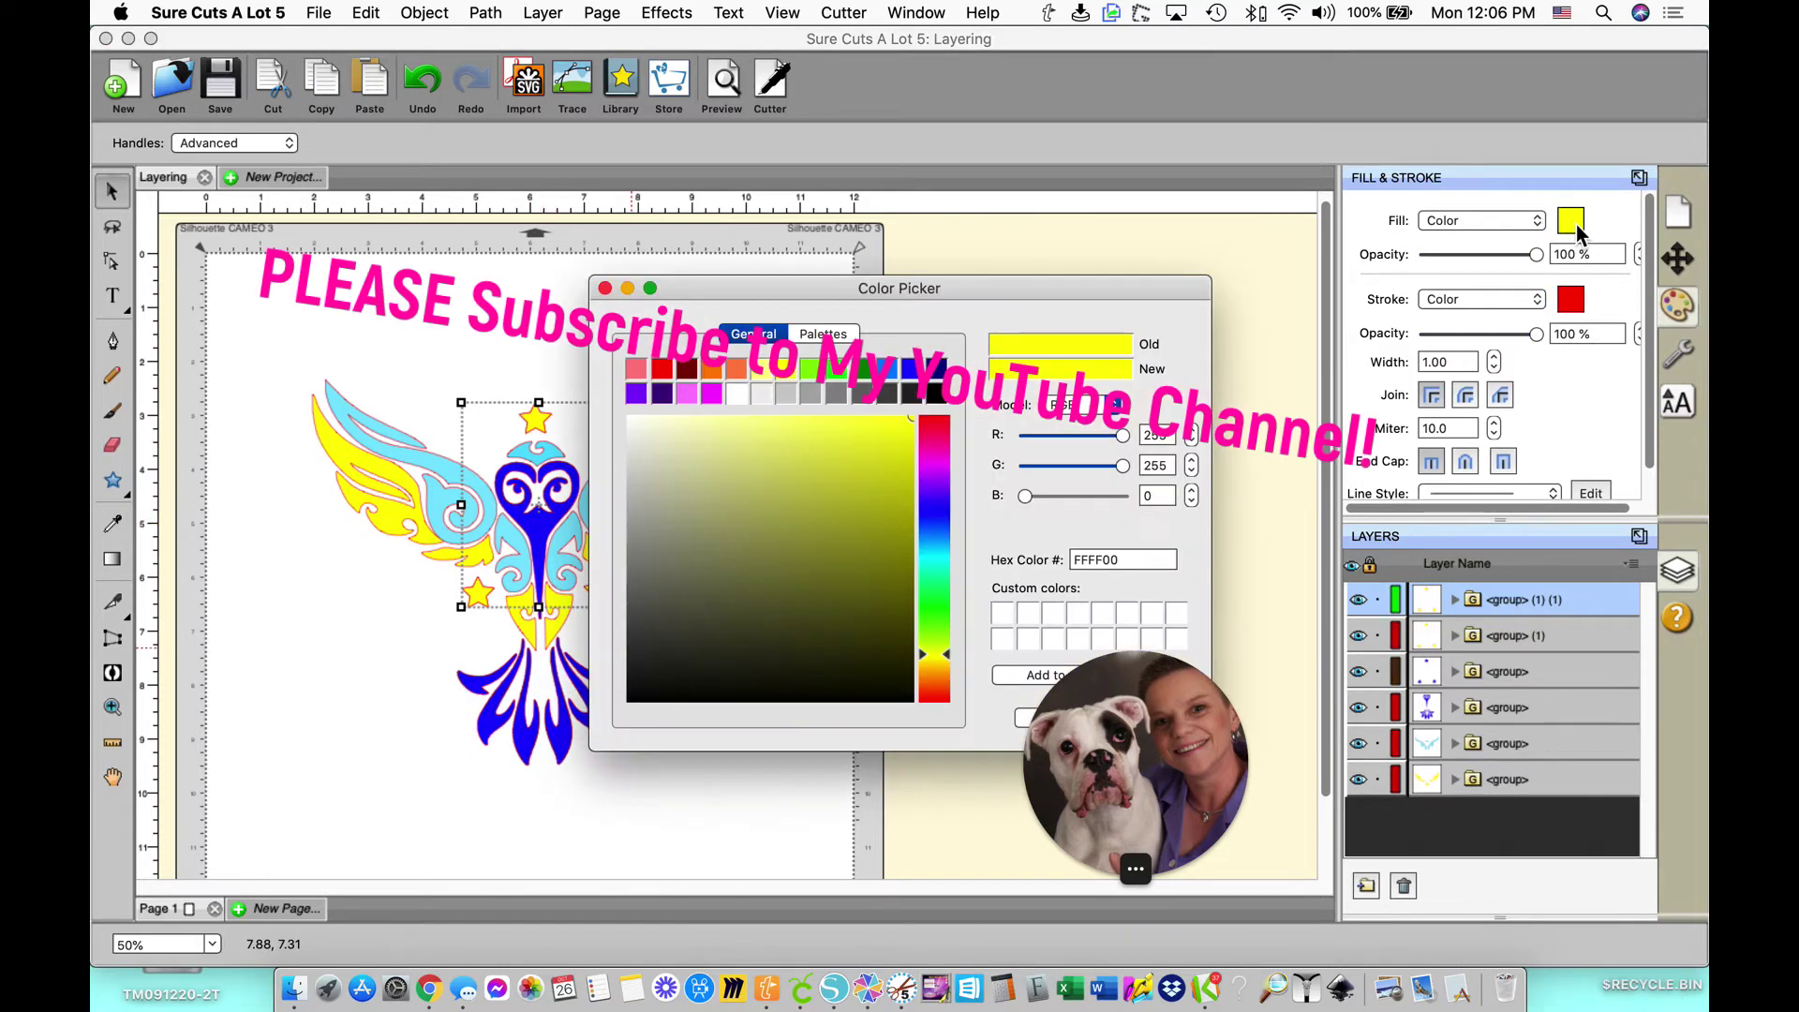
left_click(932, 559)
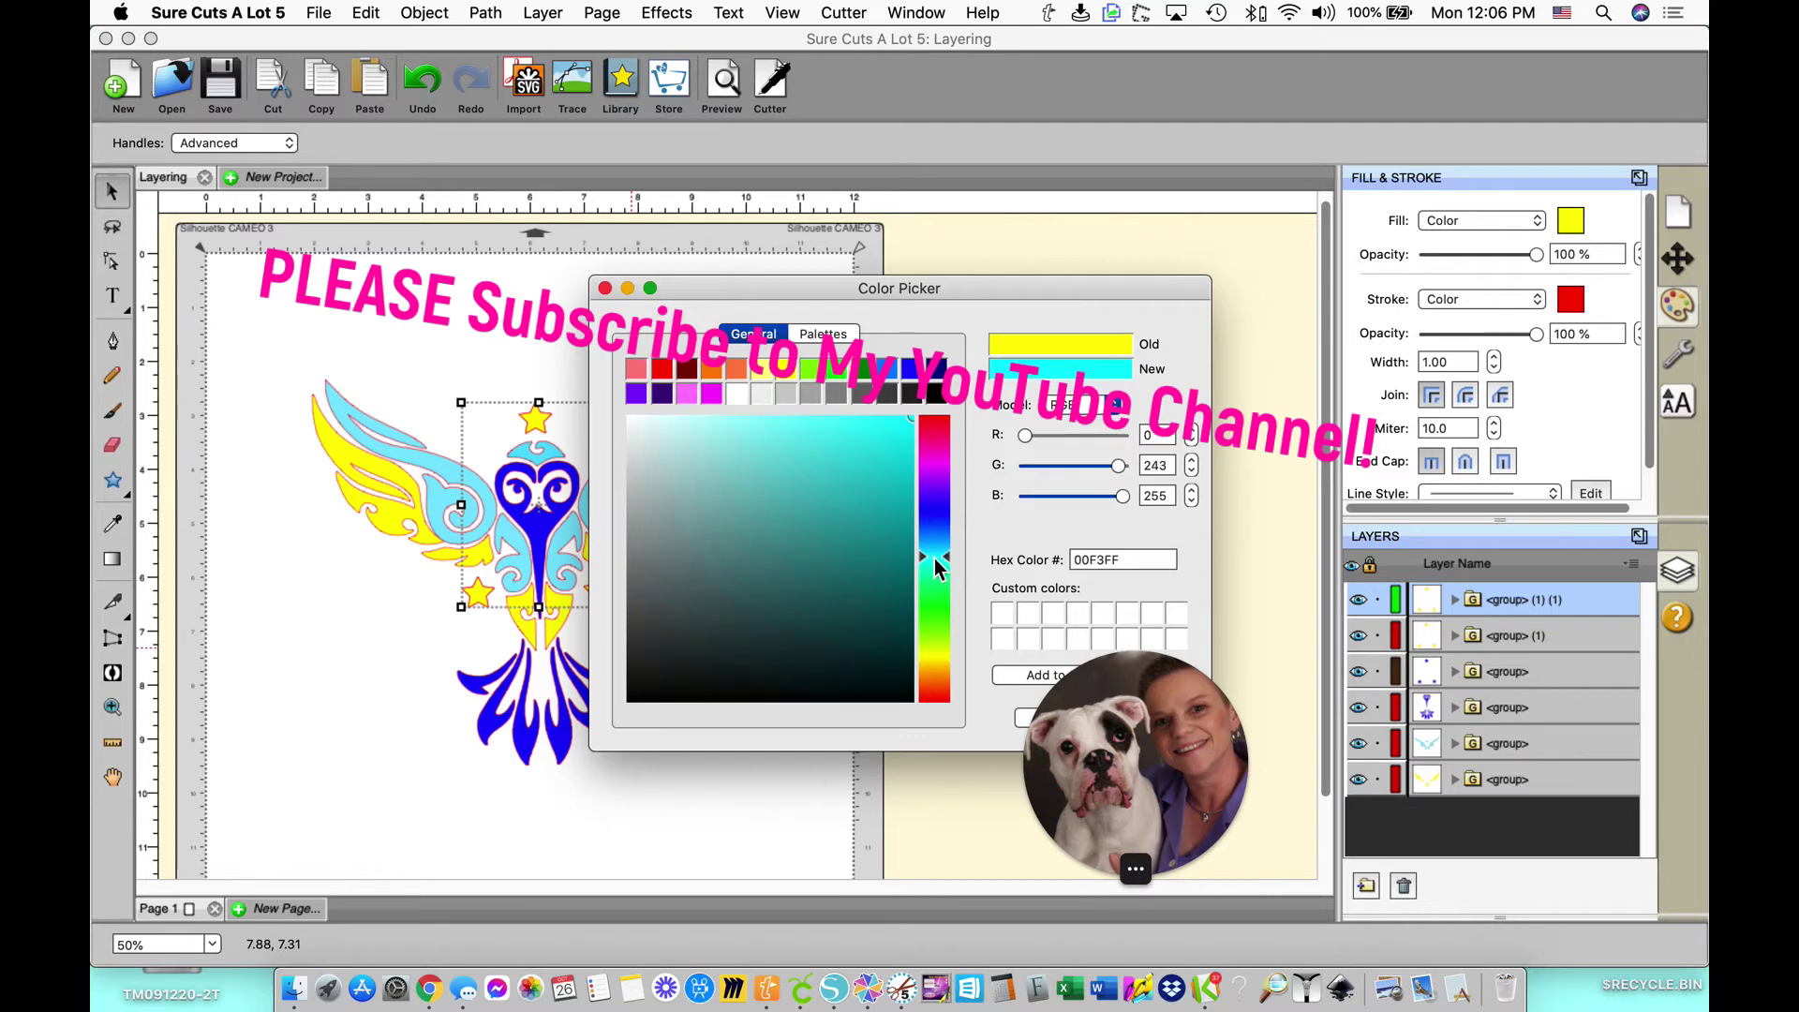
left_click_drag(1150, 278, 1229, 182)
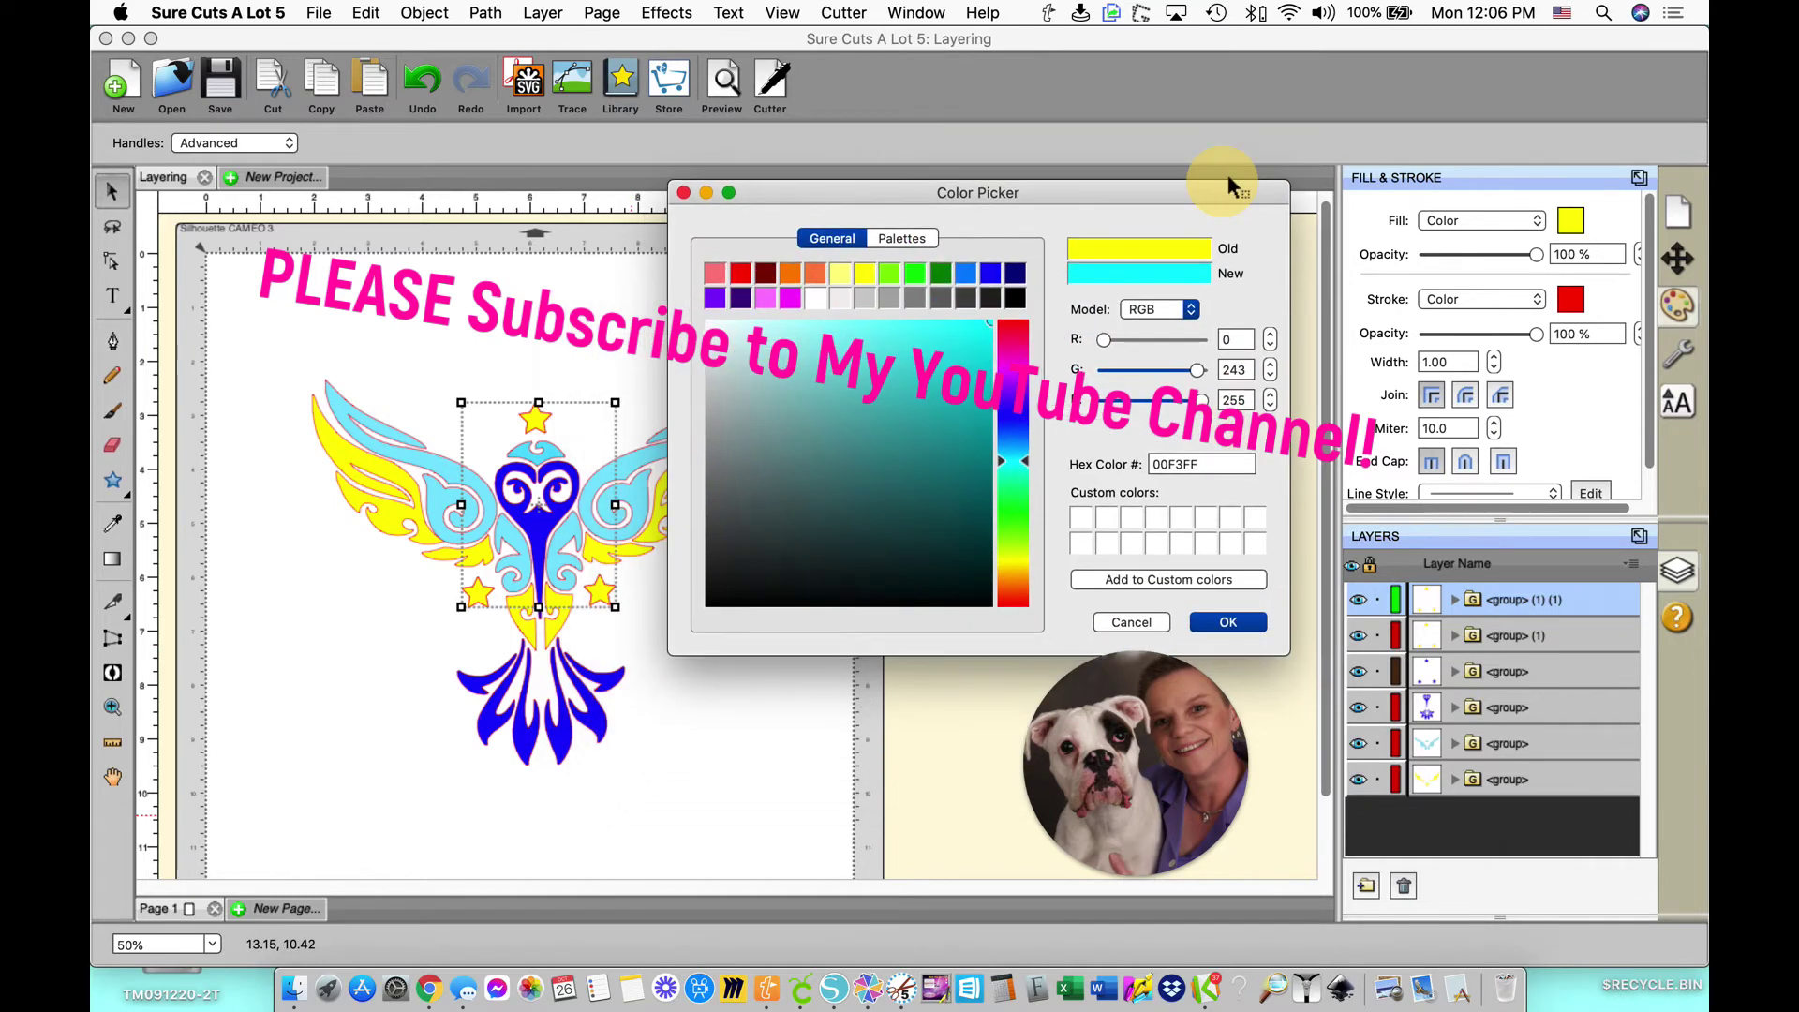
left_click(1225, 622)
left_click(909, 744)
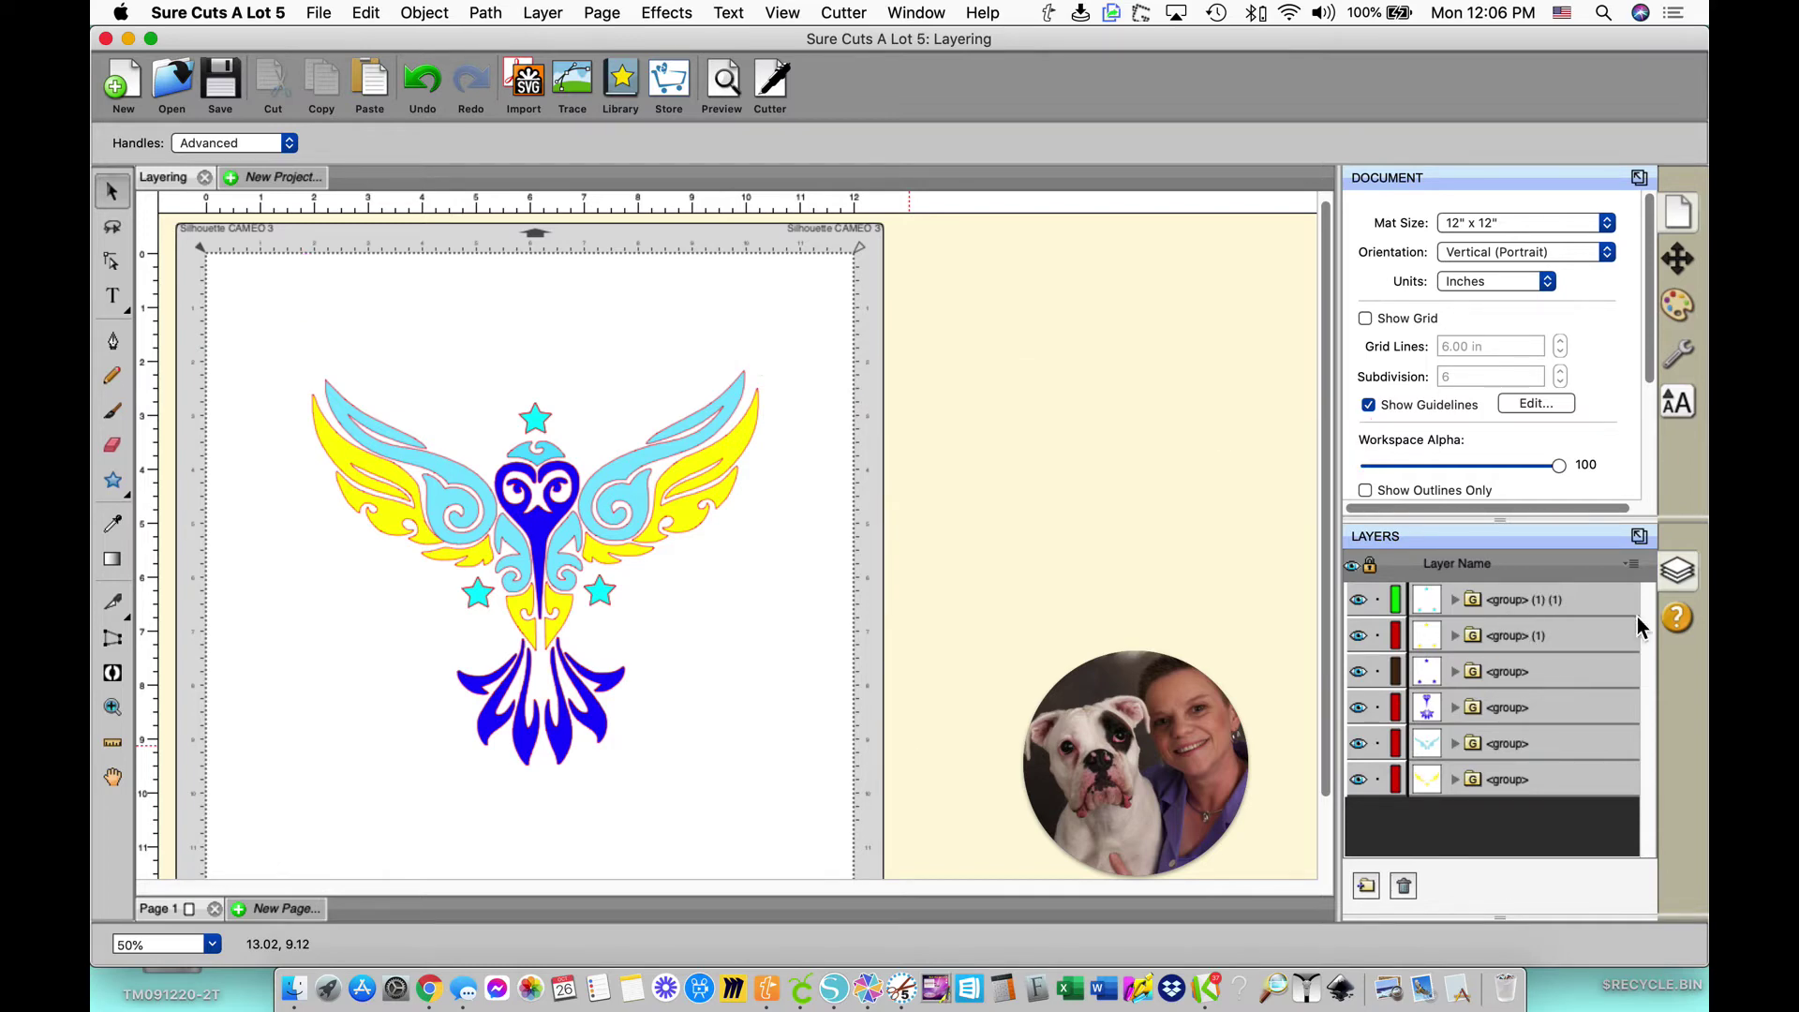
Group the cyan star copy with the light-blue wing group.
left_click(1588, 603)
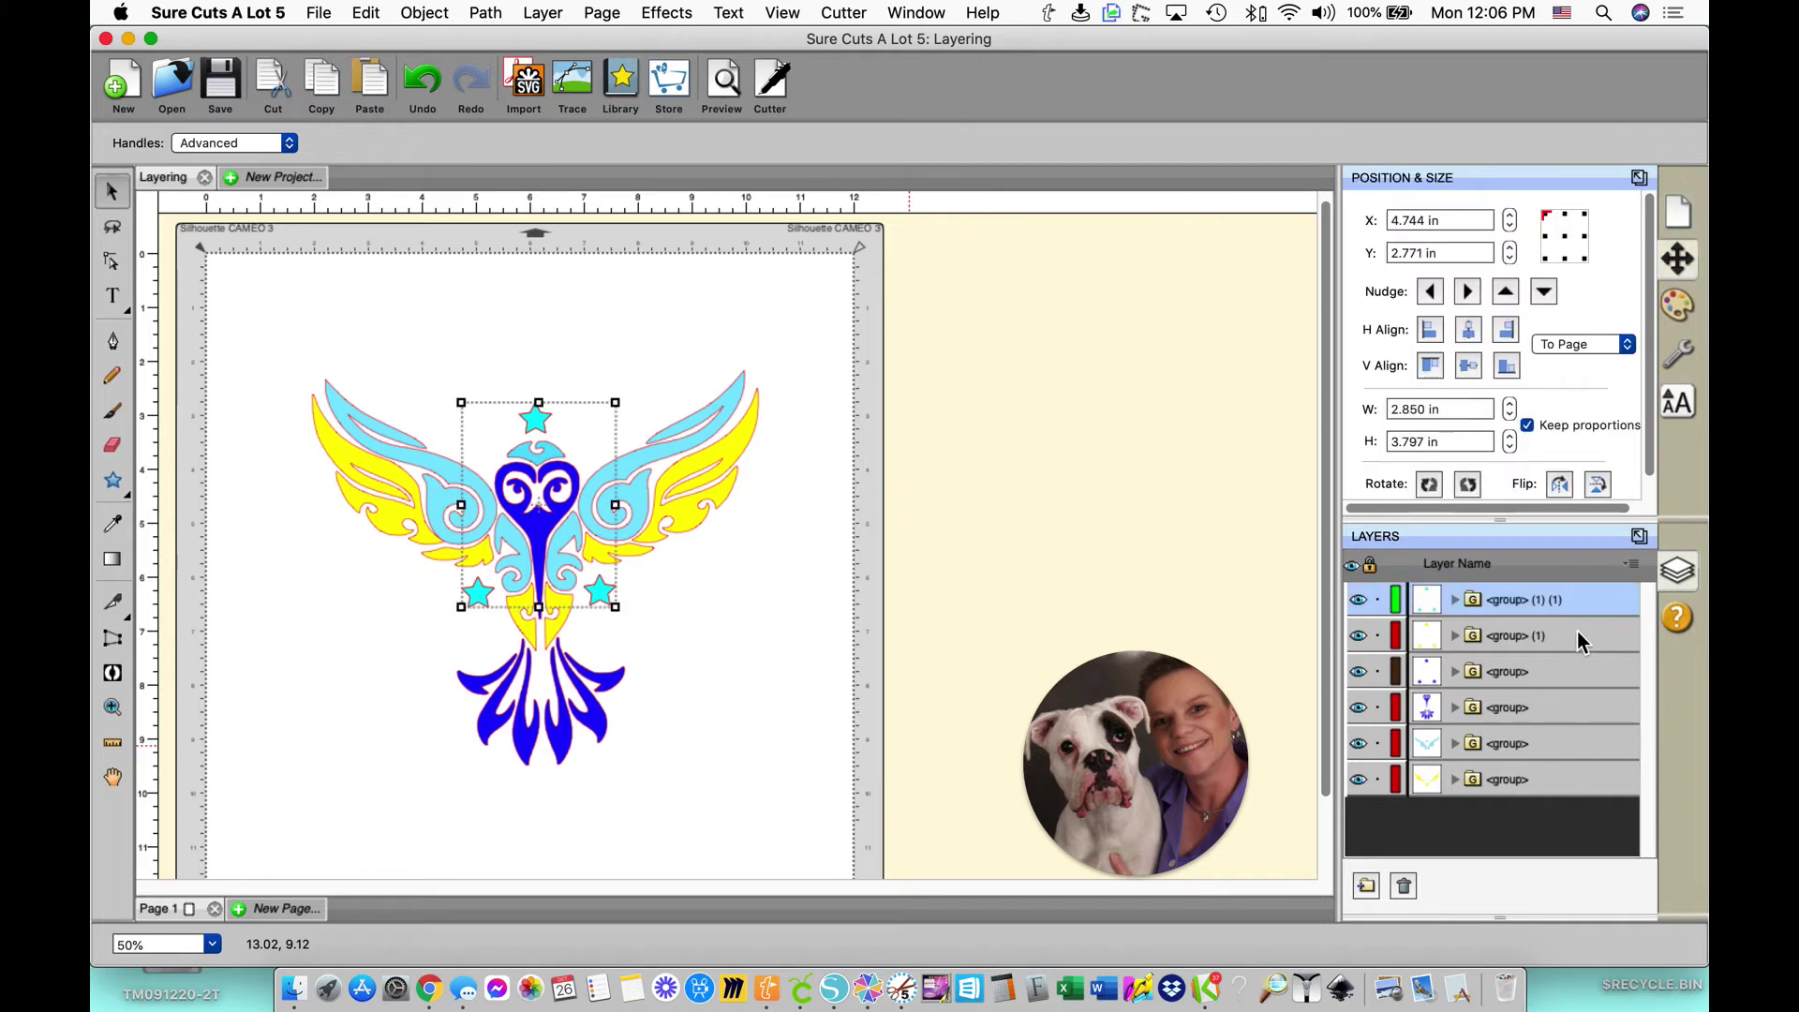
left_click(1562, 755, "shift")
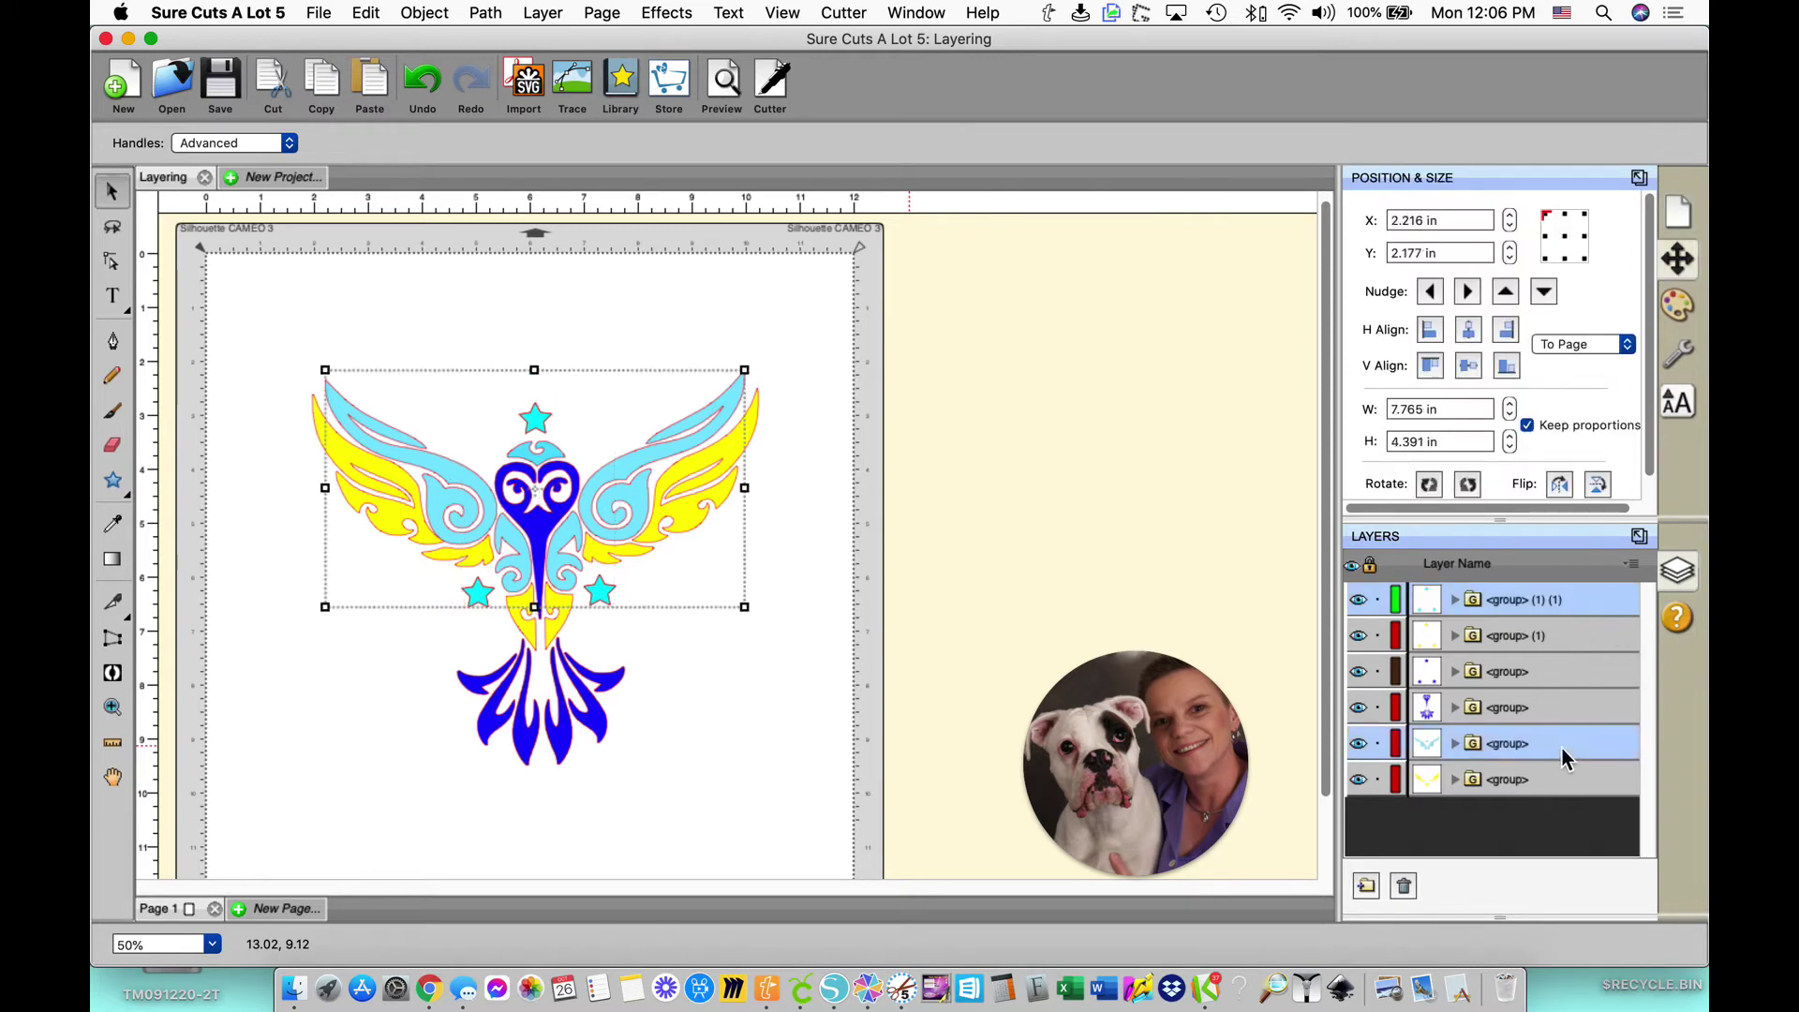
right_click(685, 445)
left_click(734, 722)
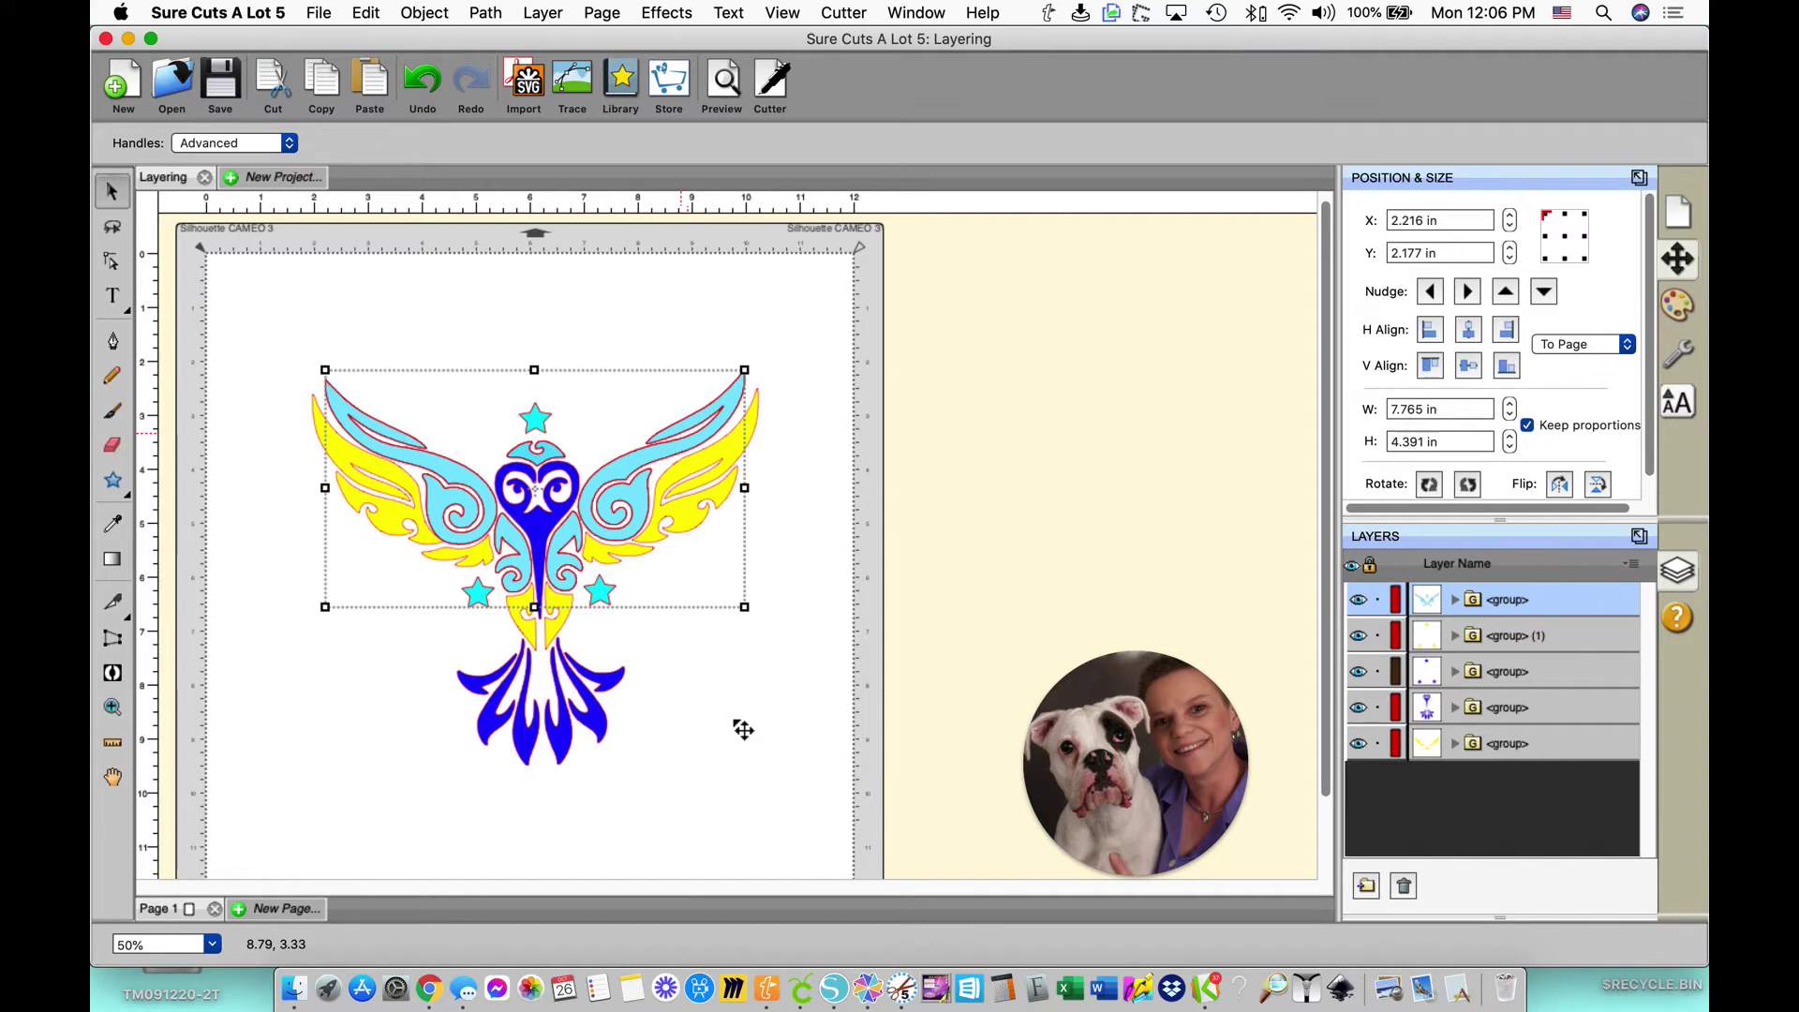
Group the second star copy with the yellow pieces.
left_click(1509, 641)
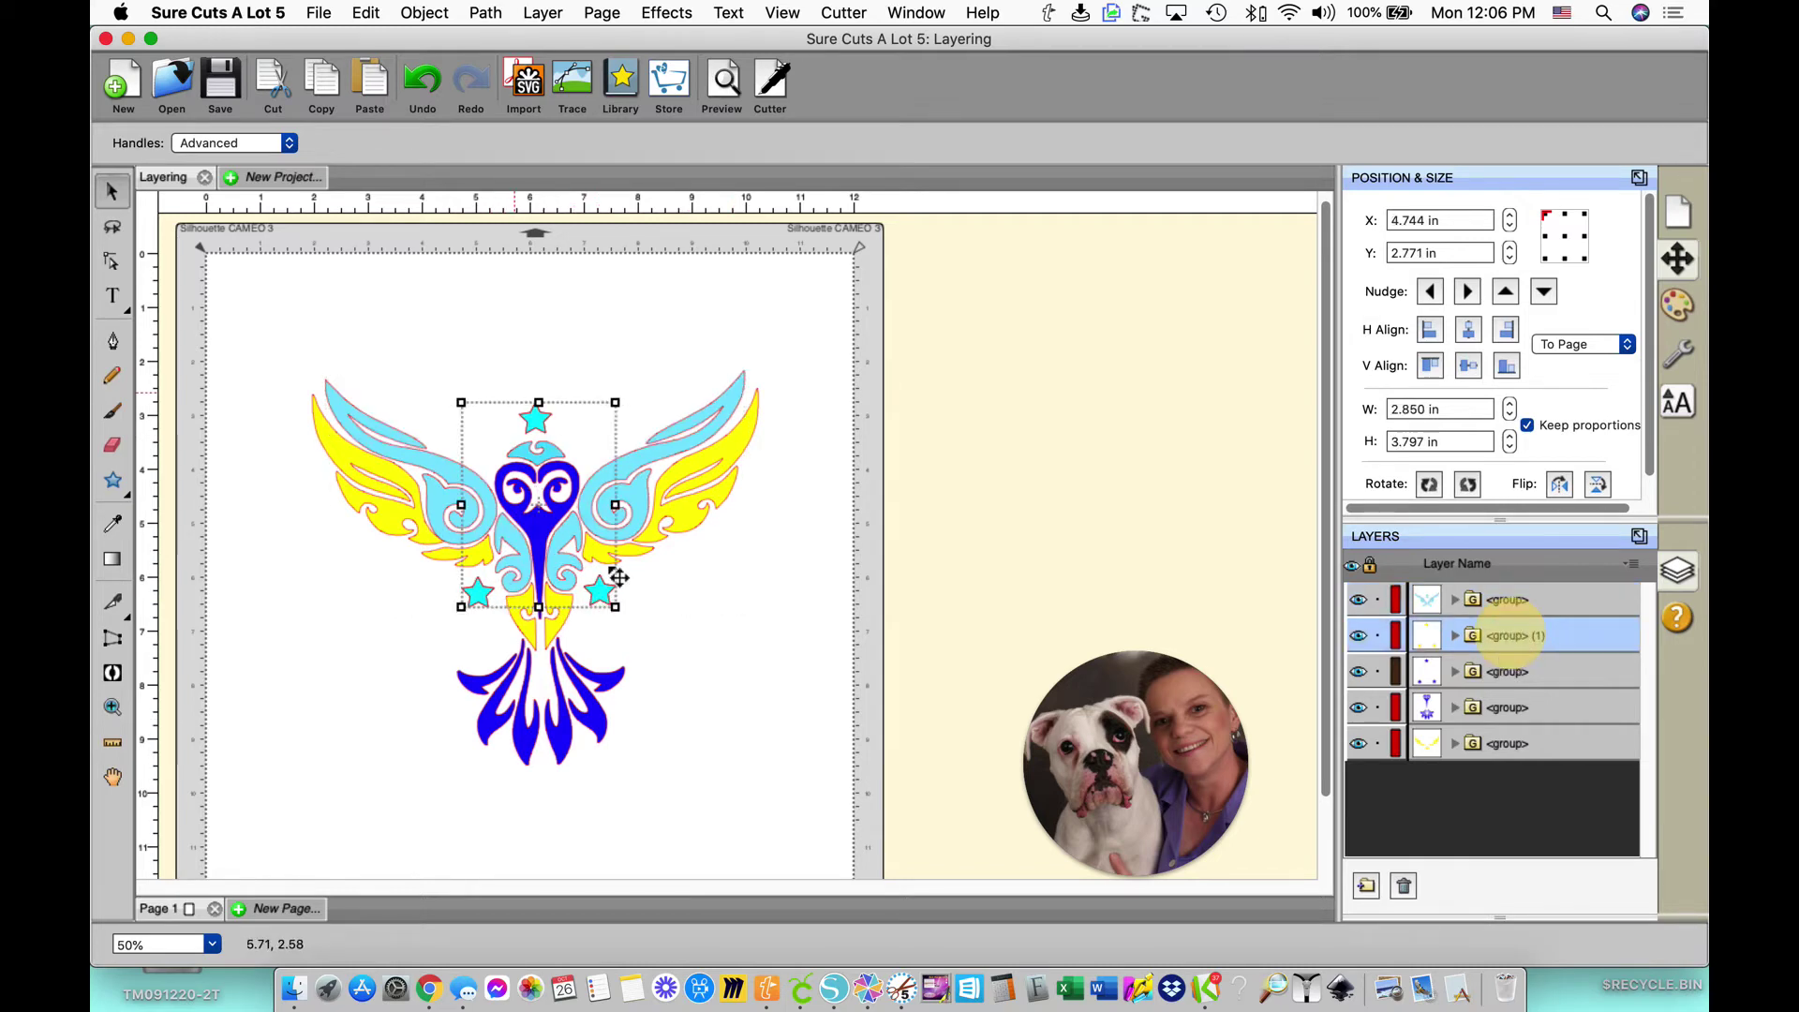
left_click(1542, 750, "super")
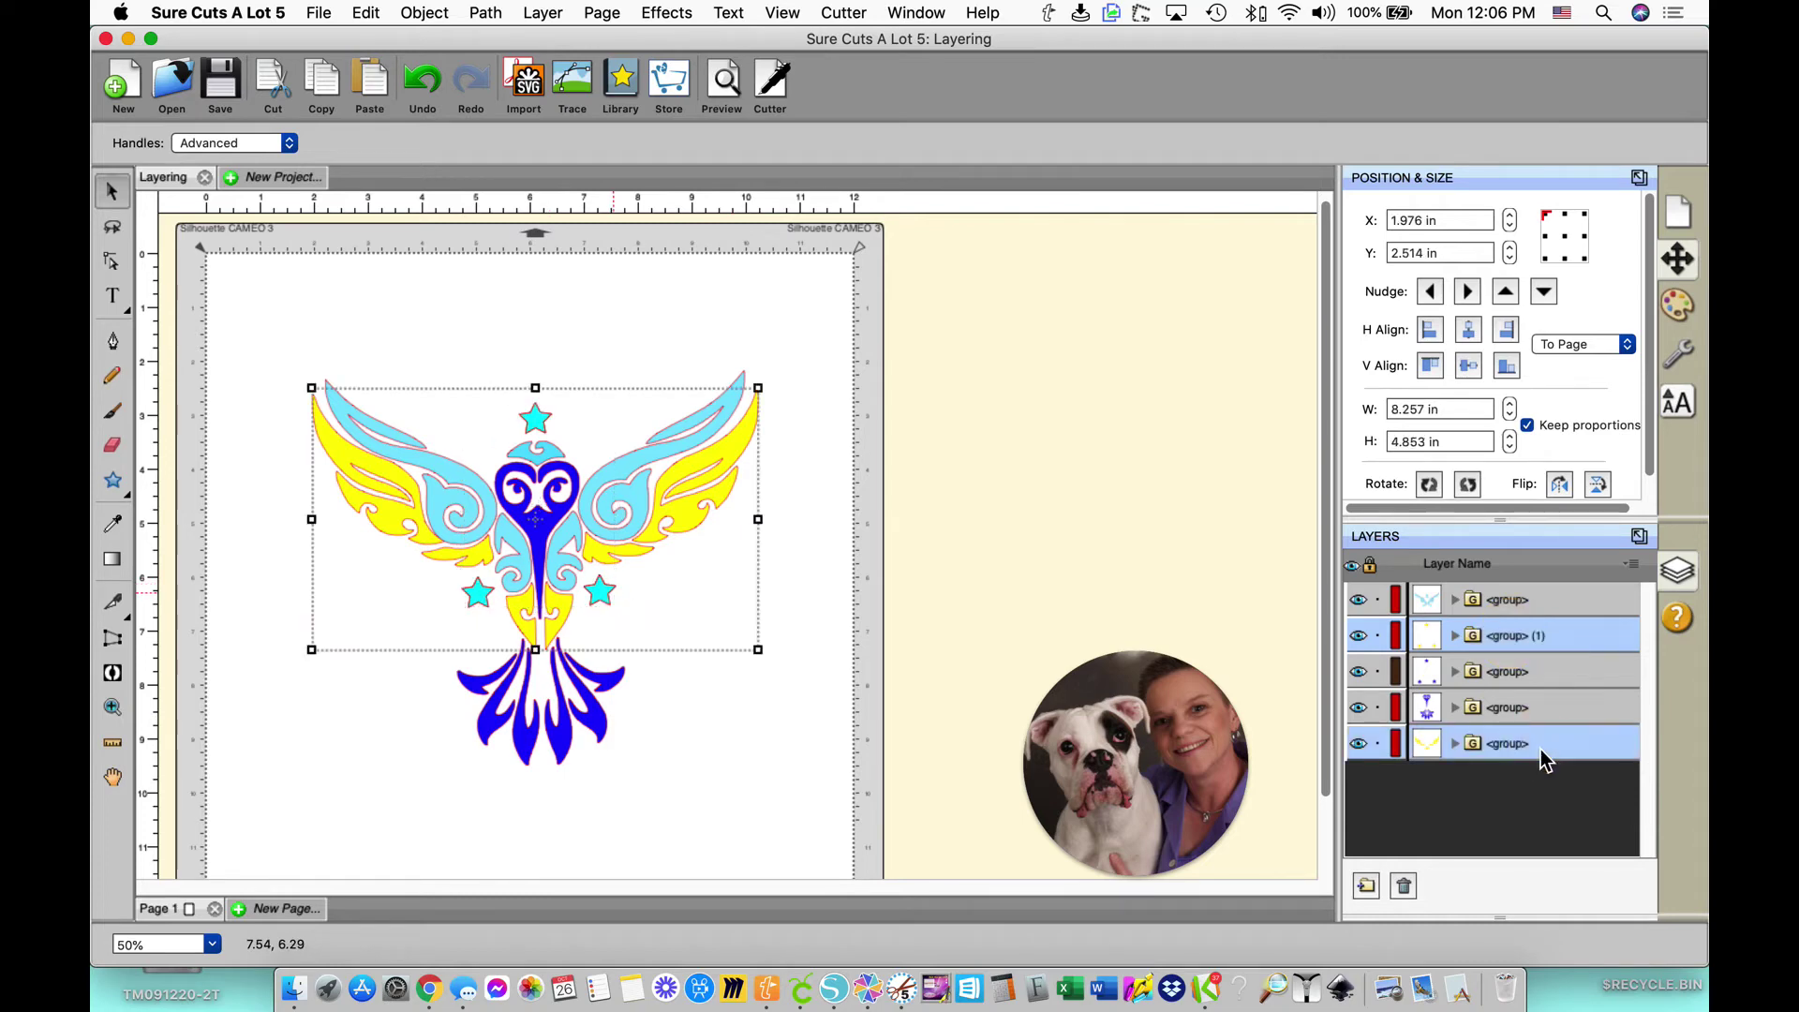
right_click(715, 468)
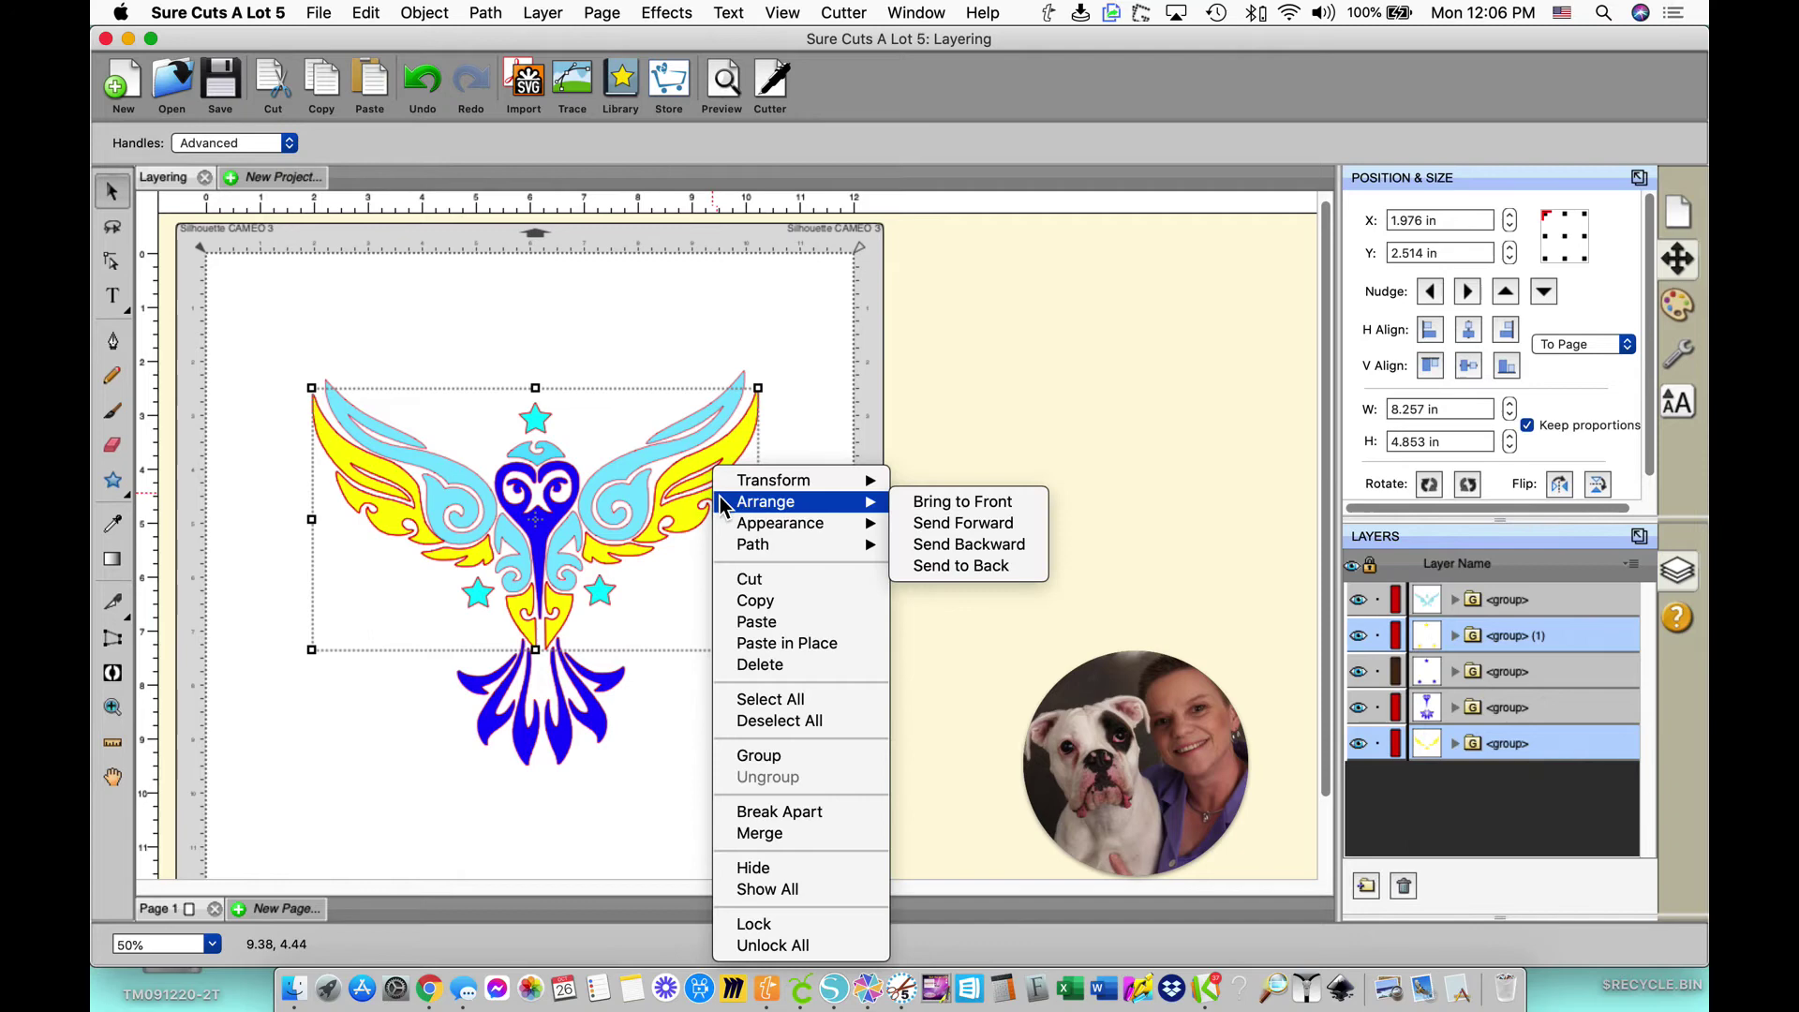
left_click(758, 757)
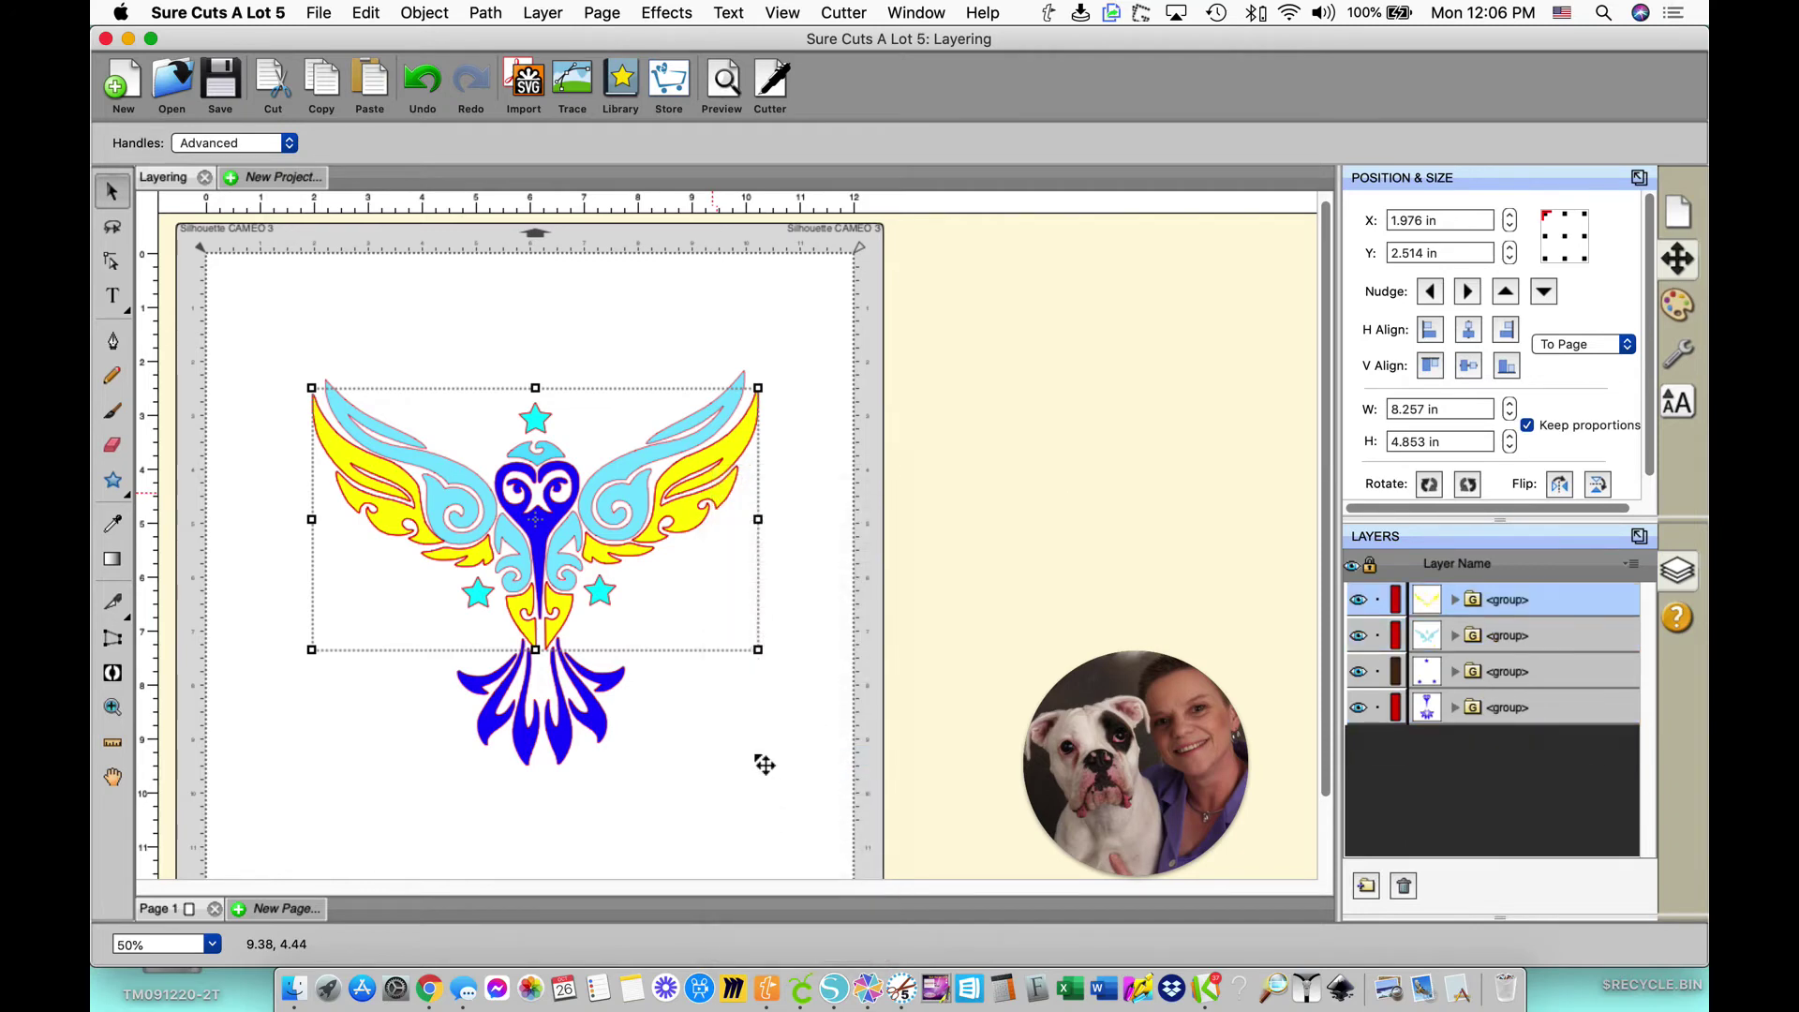
Group the remaining stars with the purple tail group.
left_click(1522, 683)
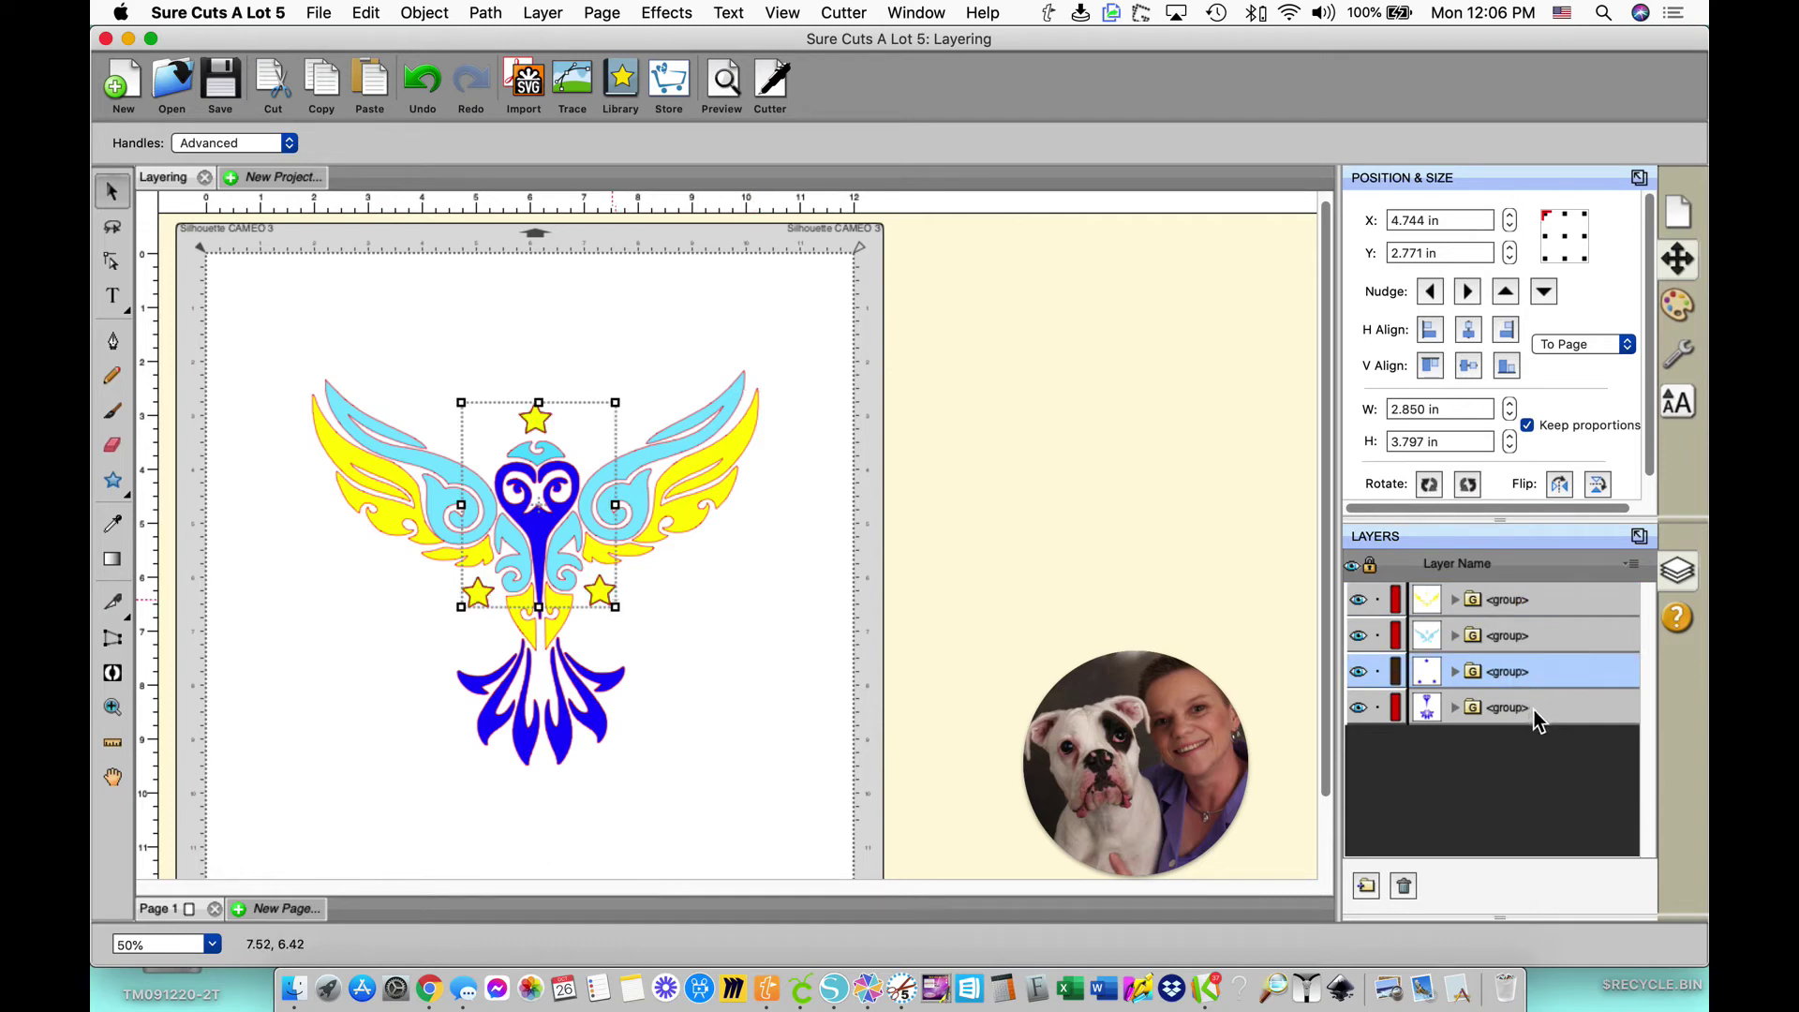
left_click(1537, 717, "shift")
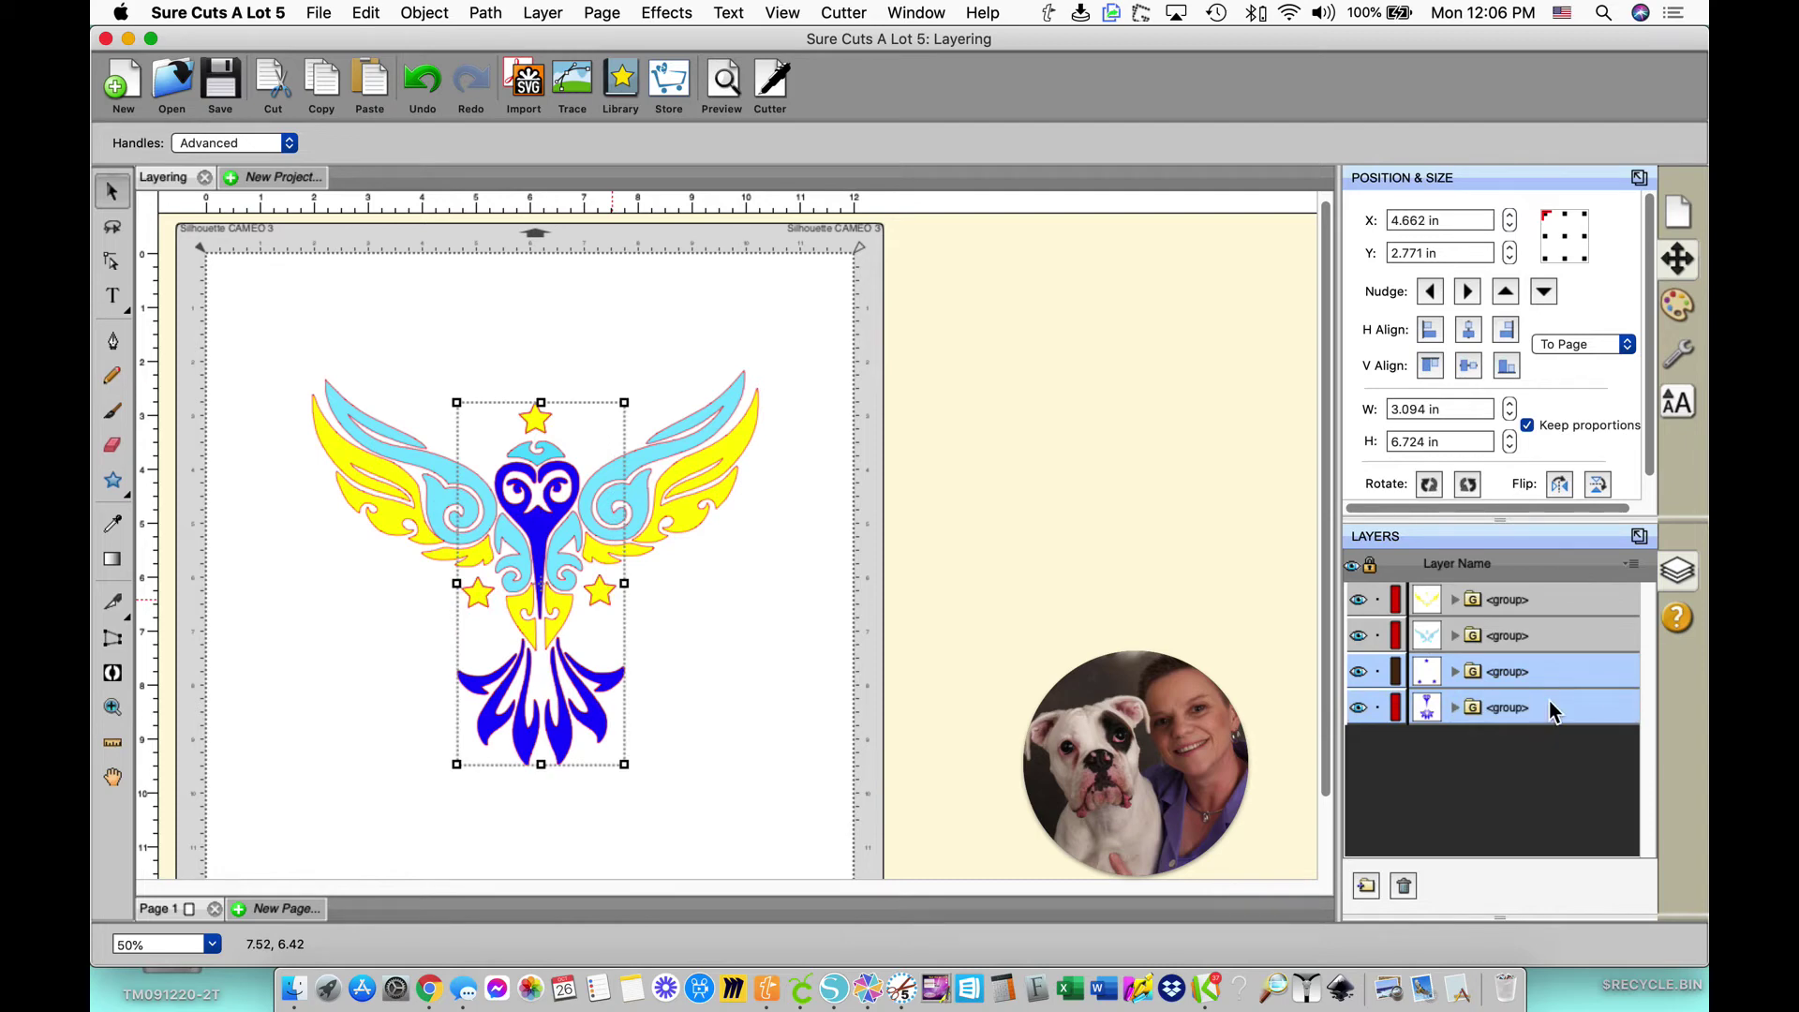
right_click(534, 462)
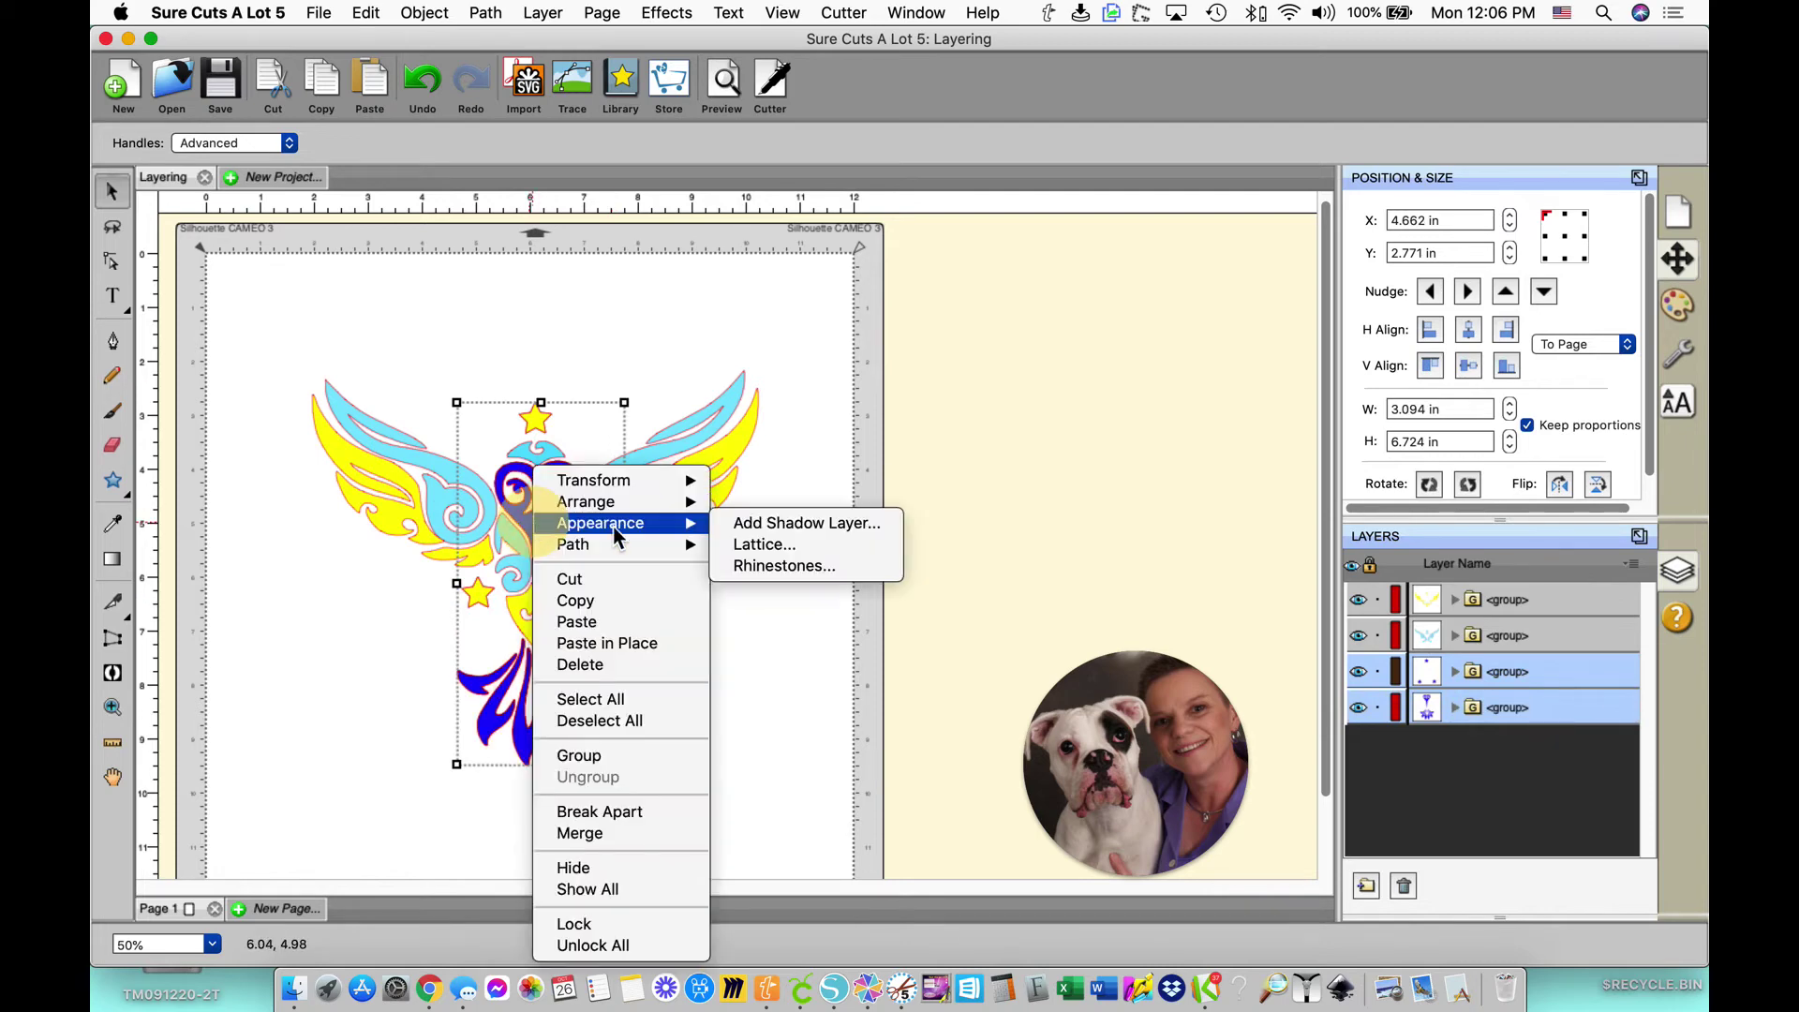
left_click(600, 757)
left_click(717, 710)
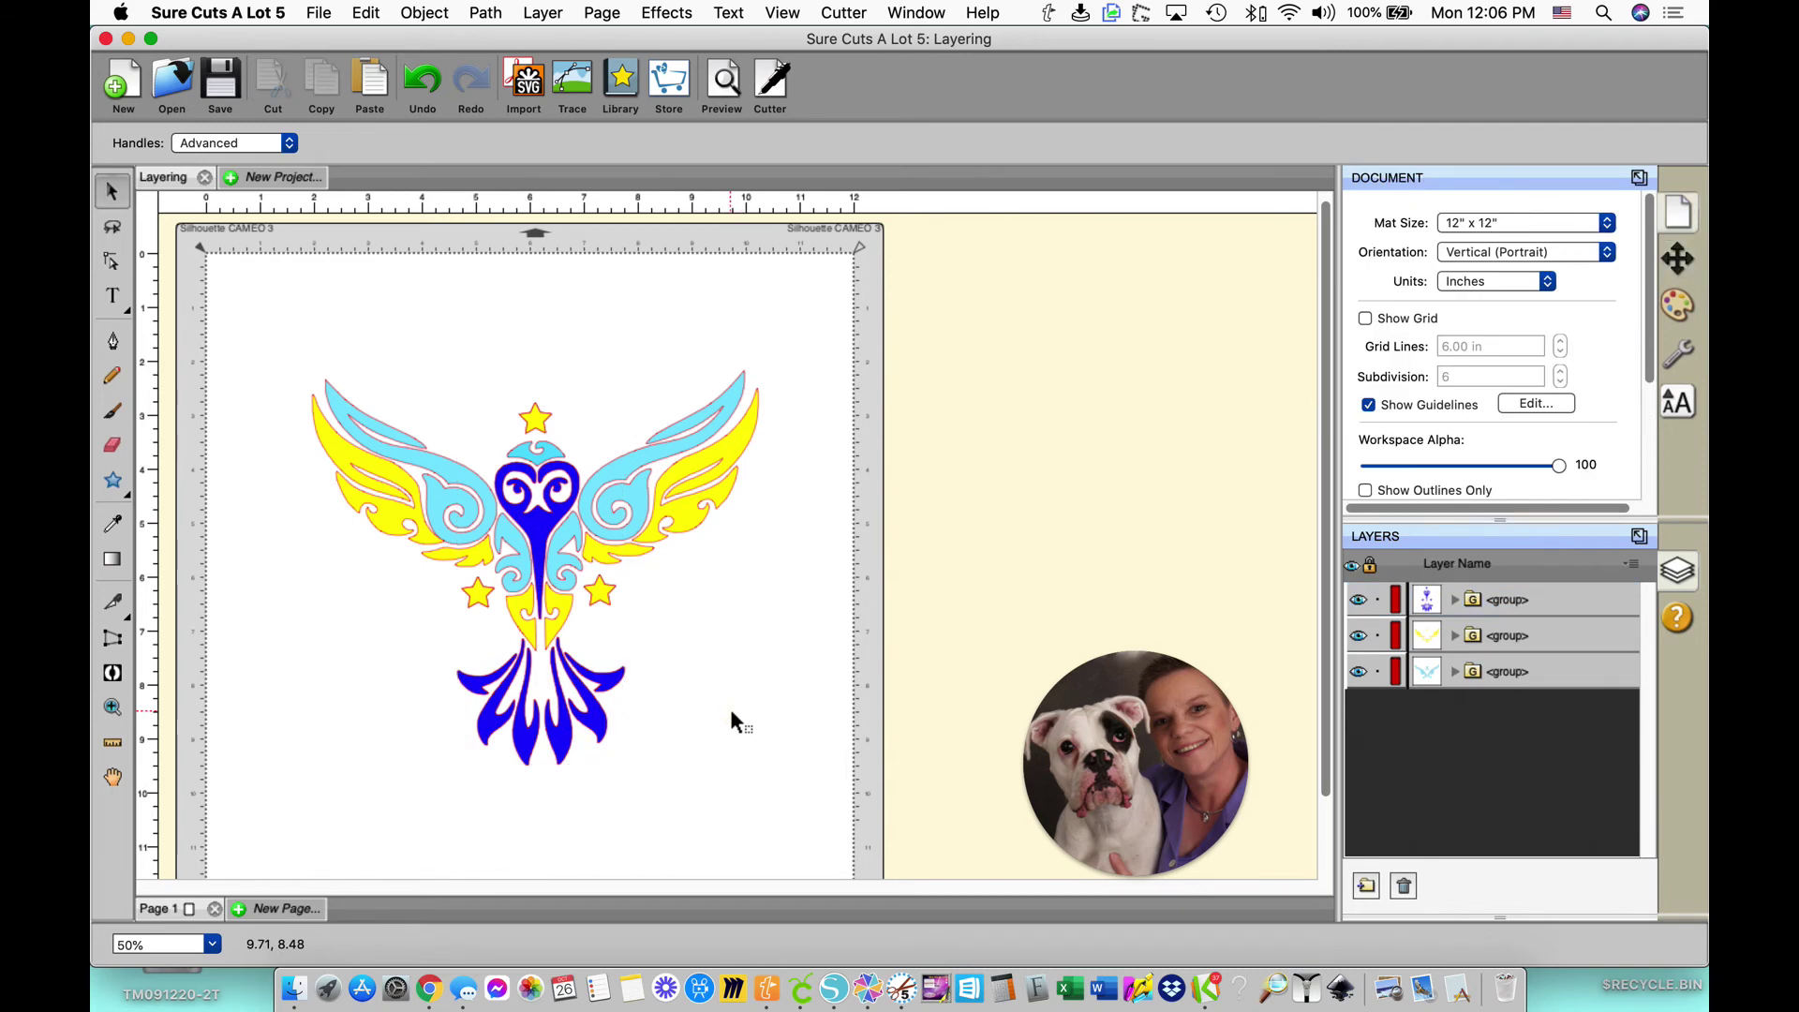
Spread the groups out: purple at the top left, light-blue at the top, yellow at the bottom of the mat.
mouse_move(620, 482)
left_mouse_down()
mouse_move(656, 412)
mouse_move(916, 330)
mouse_move(1036, 321)
mouse_move(1073, 363)
left_mouse_up()
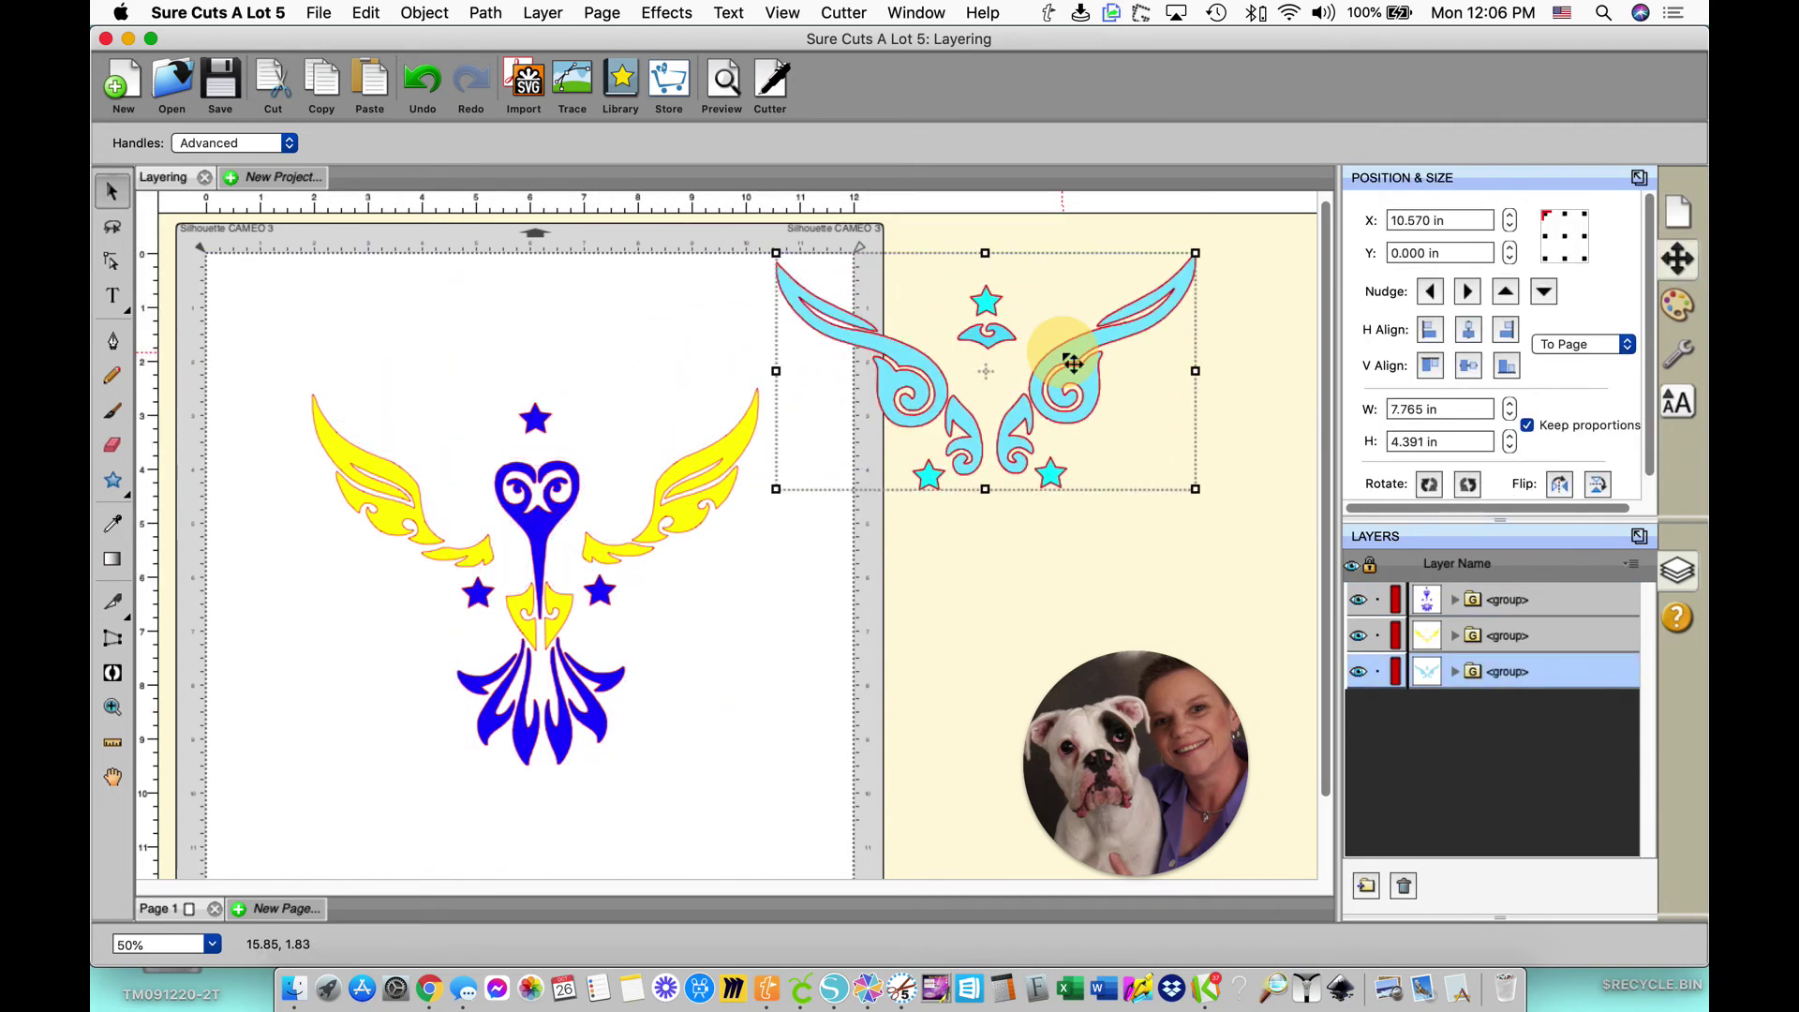
left_click_drag(678, 500, 1023, 725)
left_click_drag(1171, 676, 1275, 666)
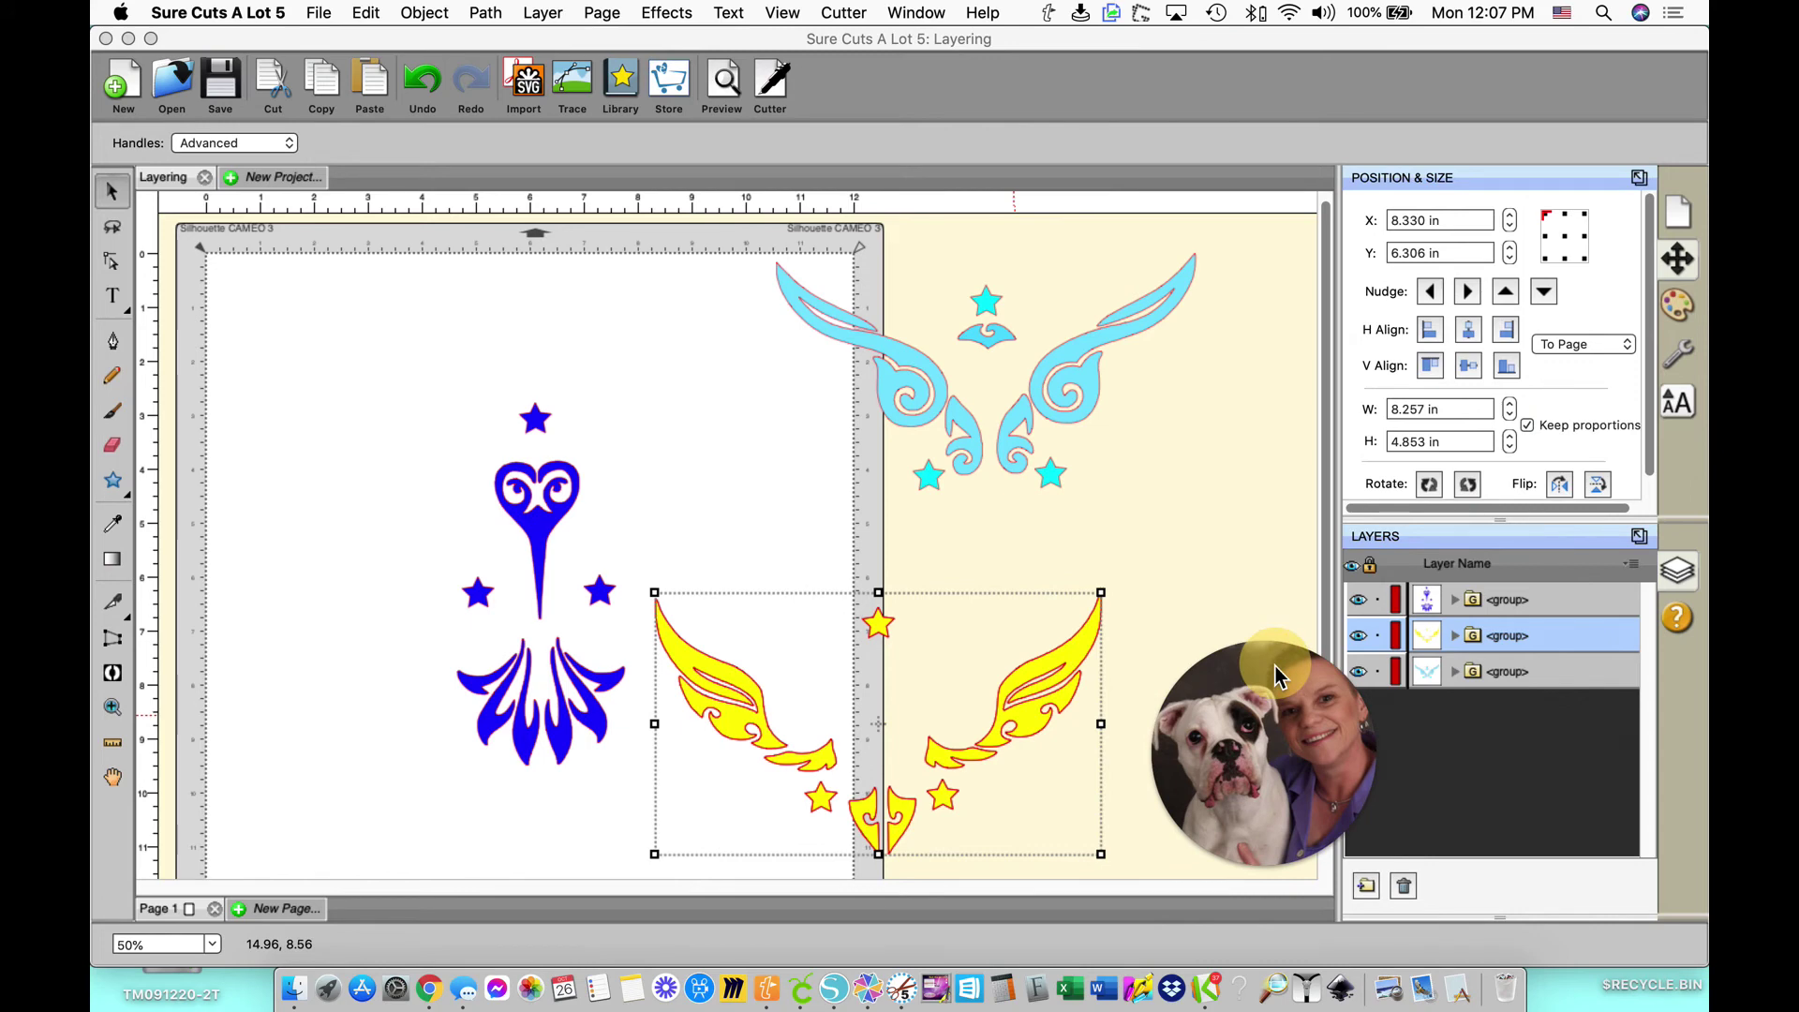
left_click_drag(539, 538, 311, 397)
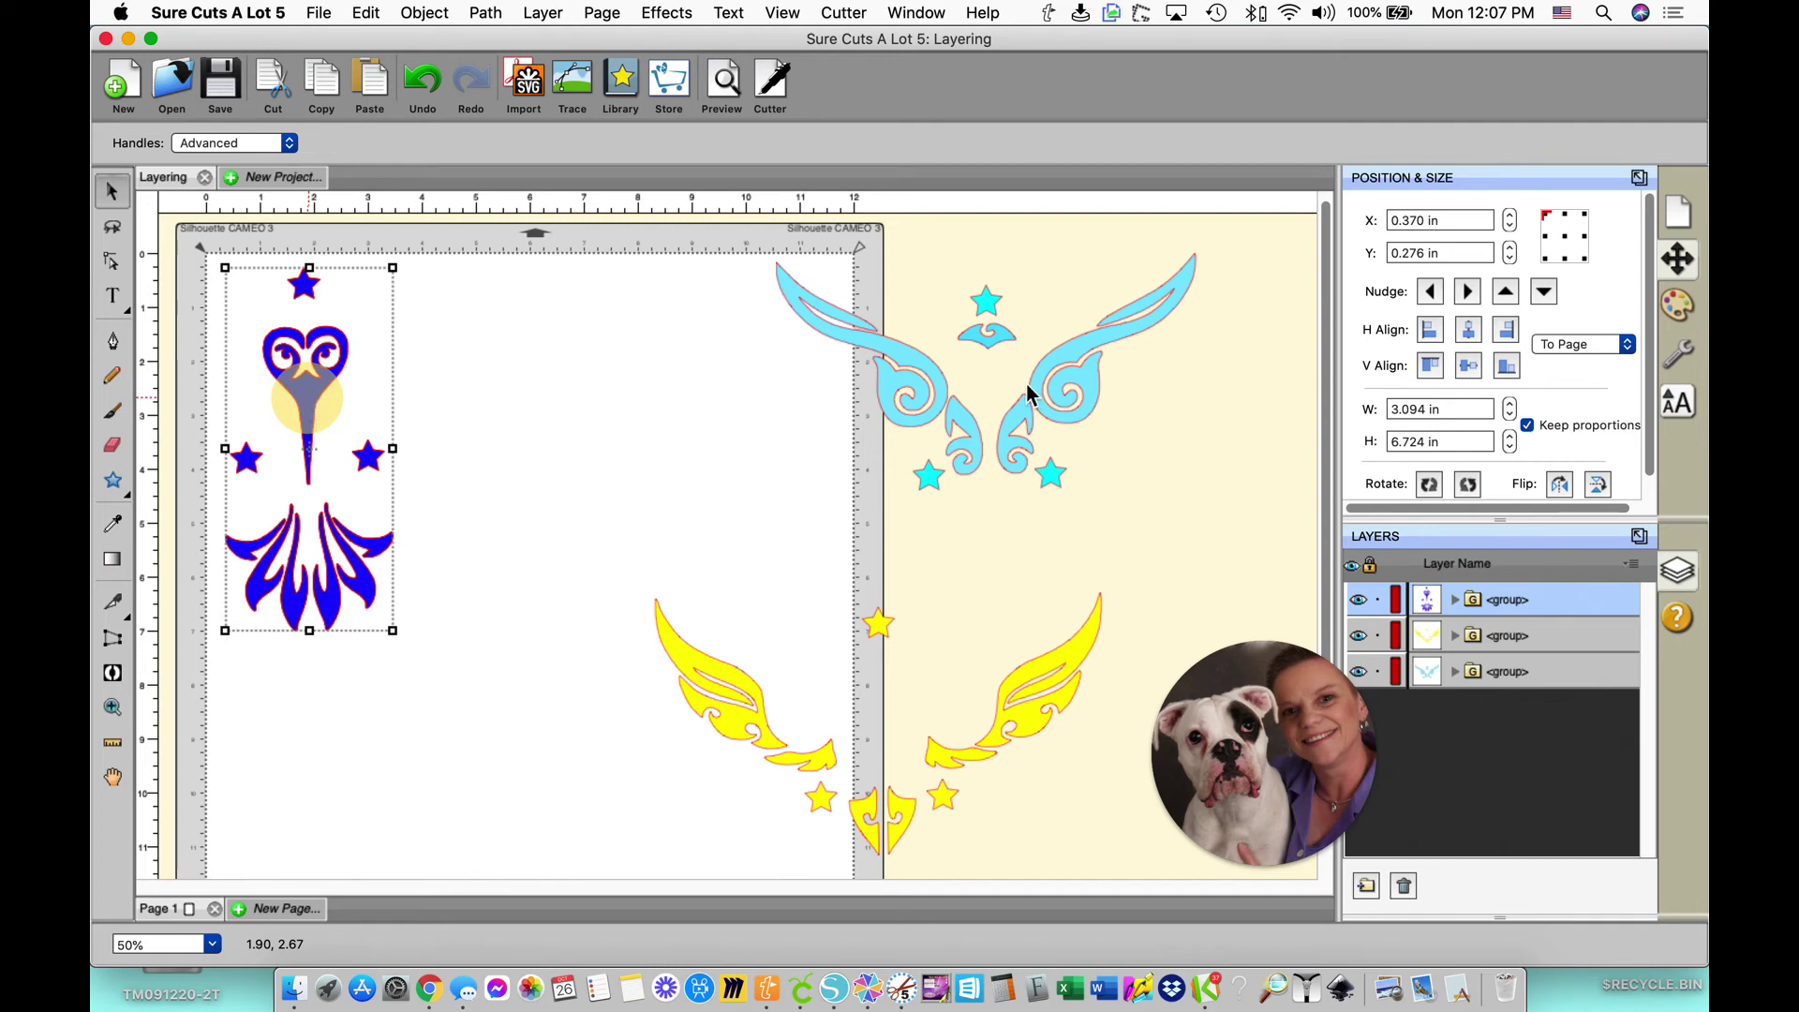
left_click_drag(1080, 360, 709, 382)
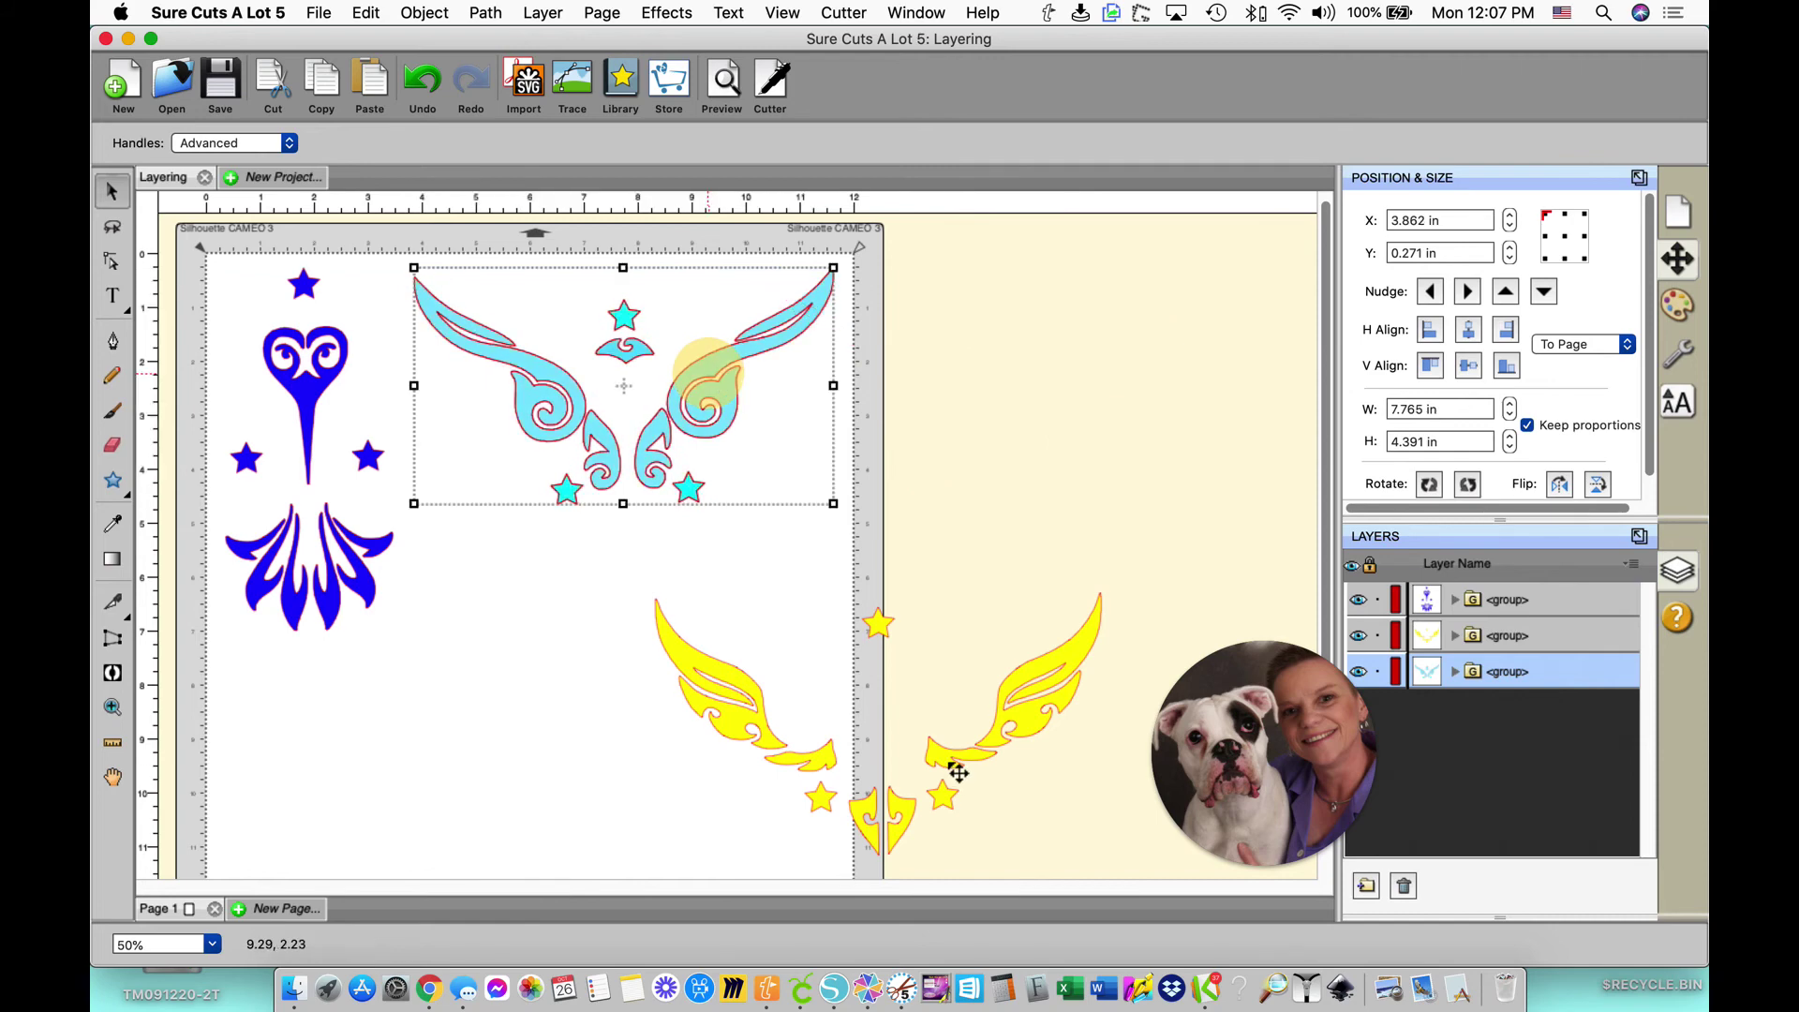
left_click_drag(955, 763, 720, 770)
left_click(976, 603)
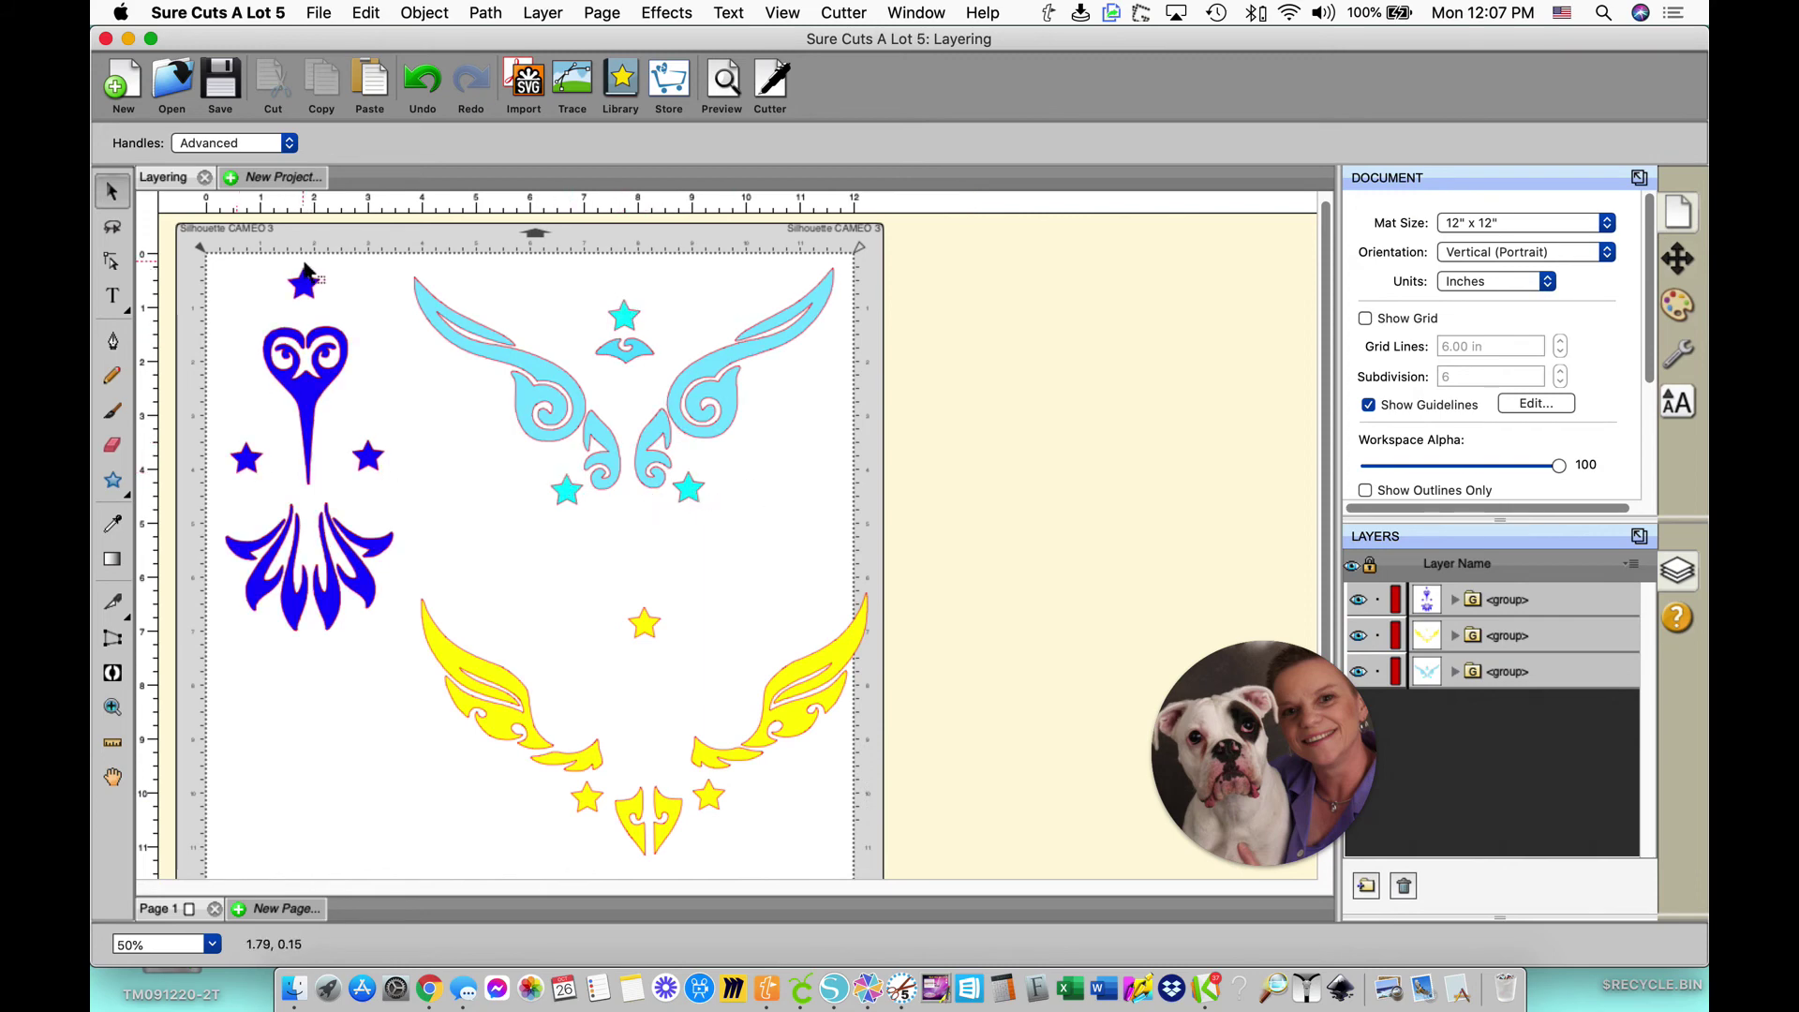
mouse_move(1253, 873)
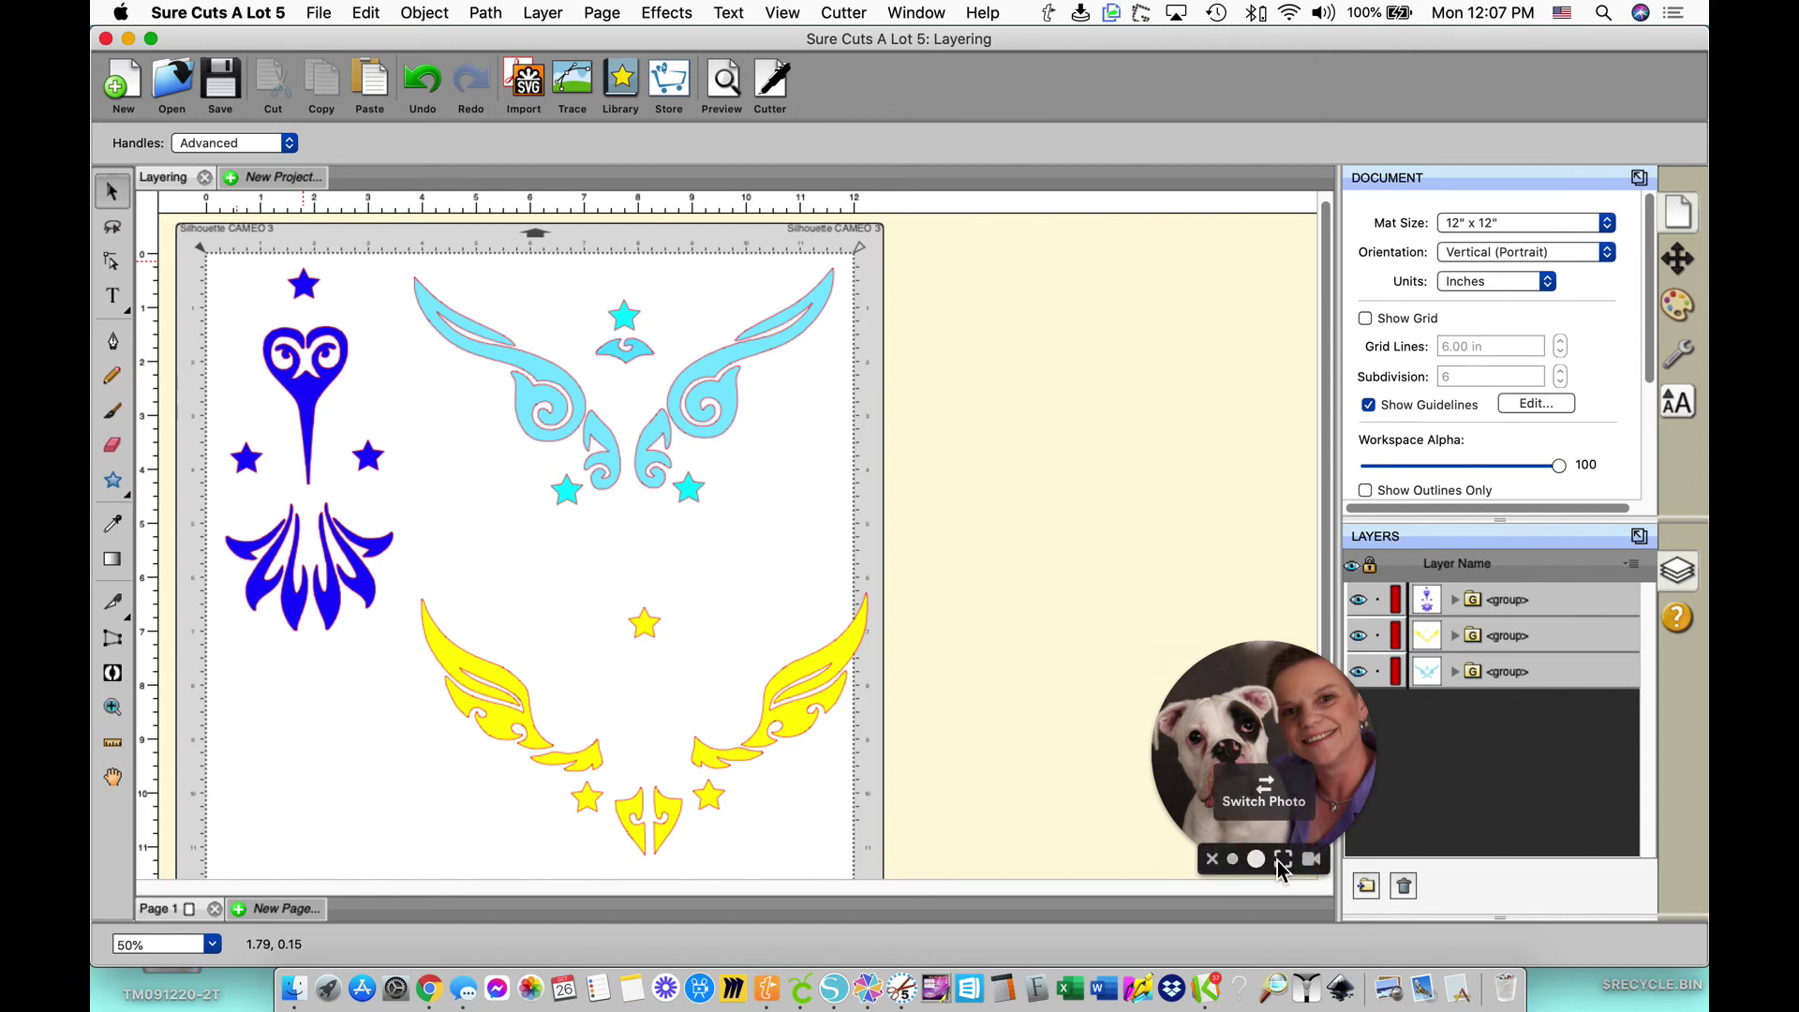
left_click(1313, 865)
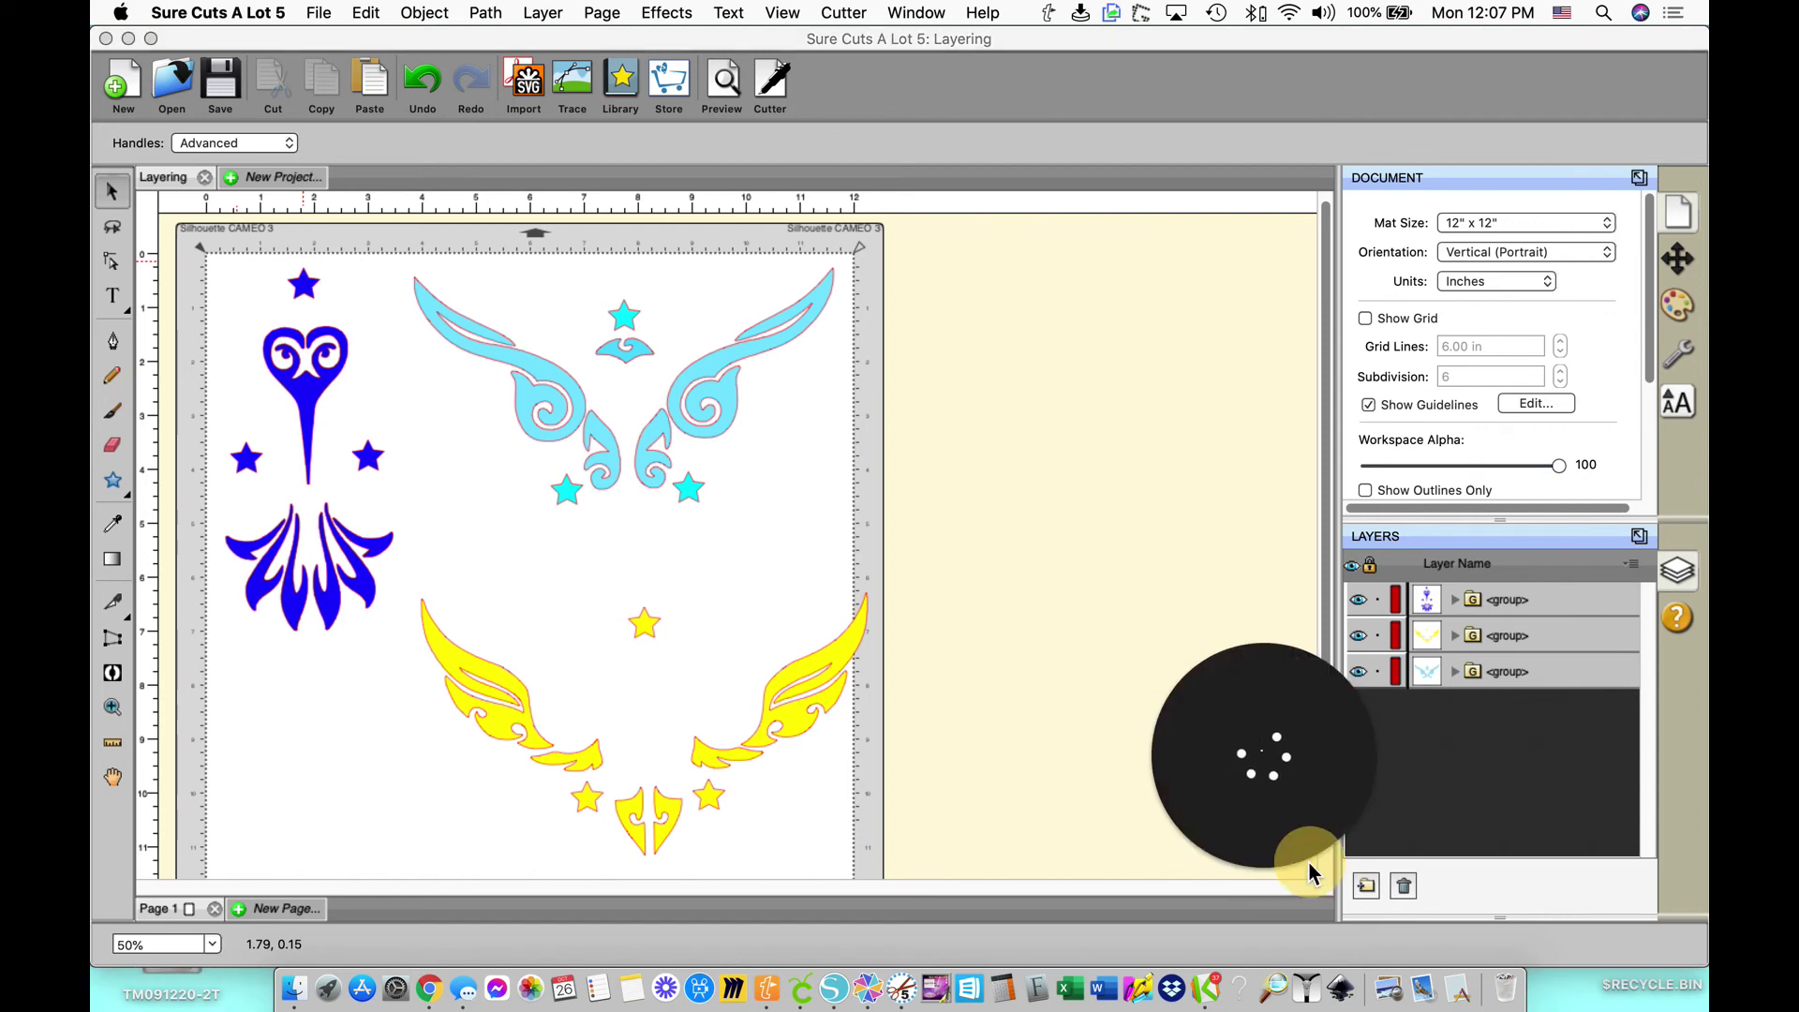